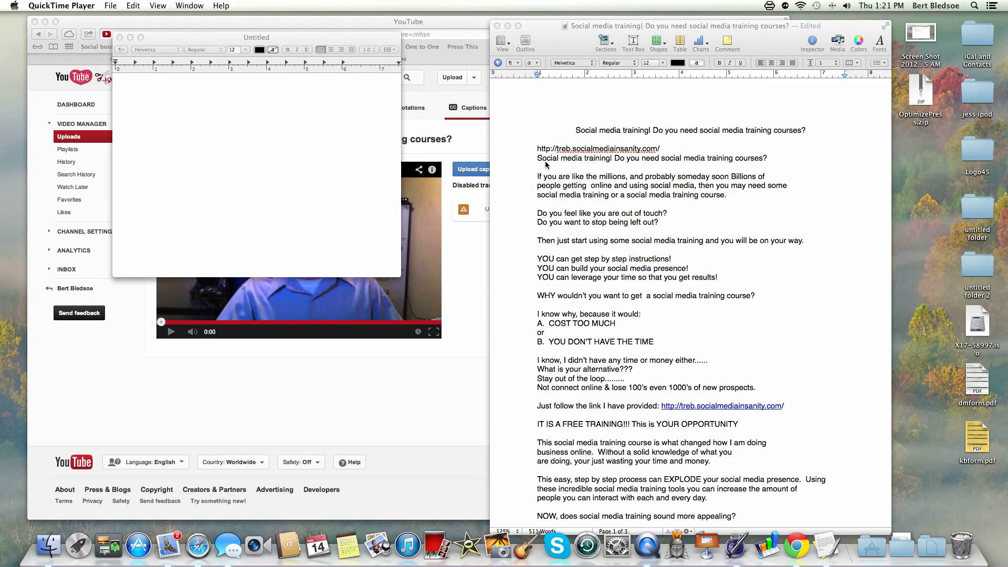
- Highlight the 'Social media training!' article's body text in Pages, from the opening question to the sign-off
left_click_drag(537, 159, 632, 476)
- Copy the selected script from Pages and paste it into the blank Untitled TextEdit document
right_click(603, 322)
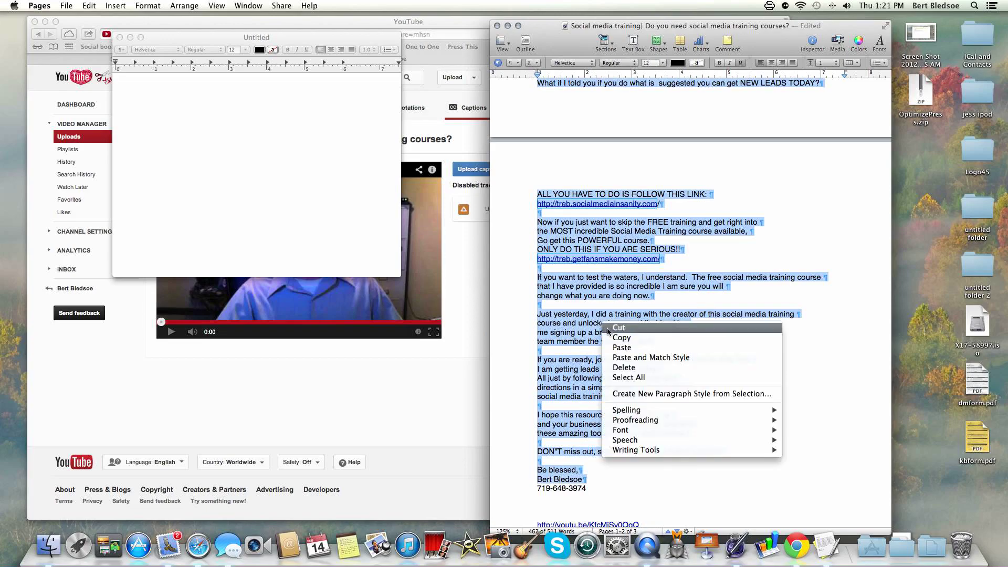
left_click(625, 340)
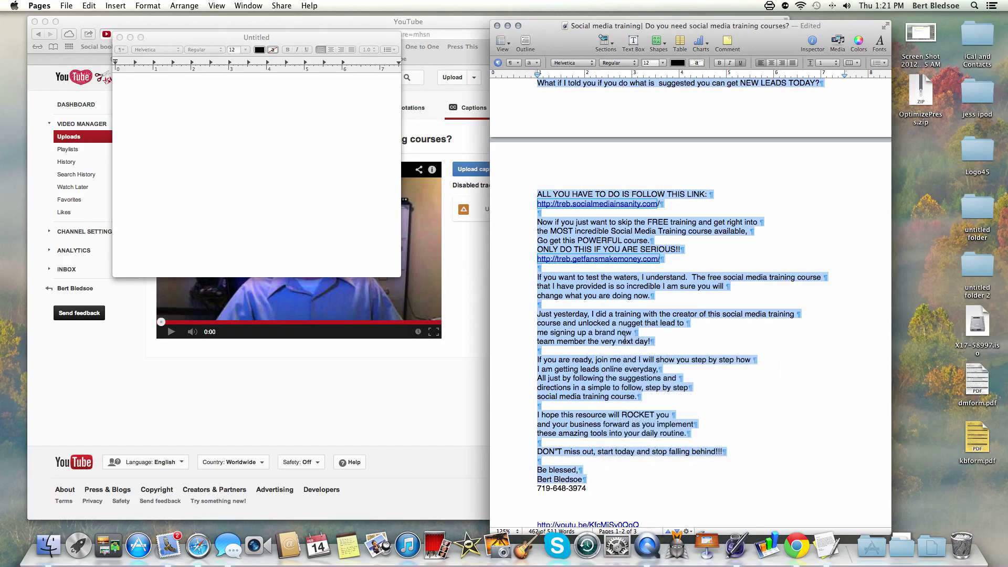
left_click(191, 160)
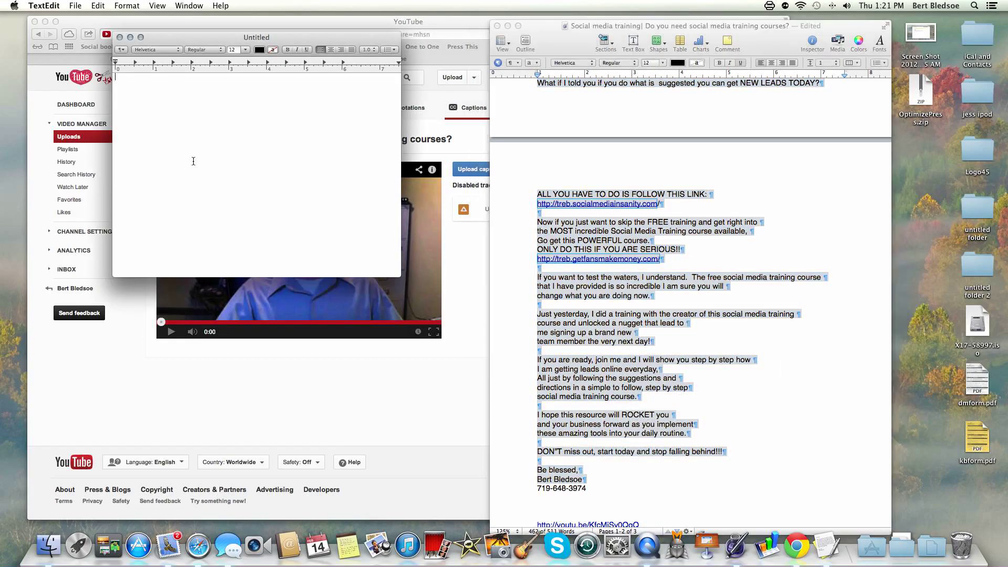
right_click(188, 128)
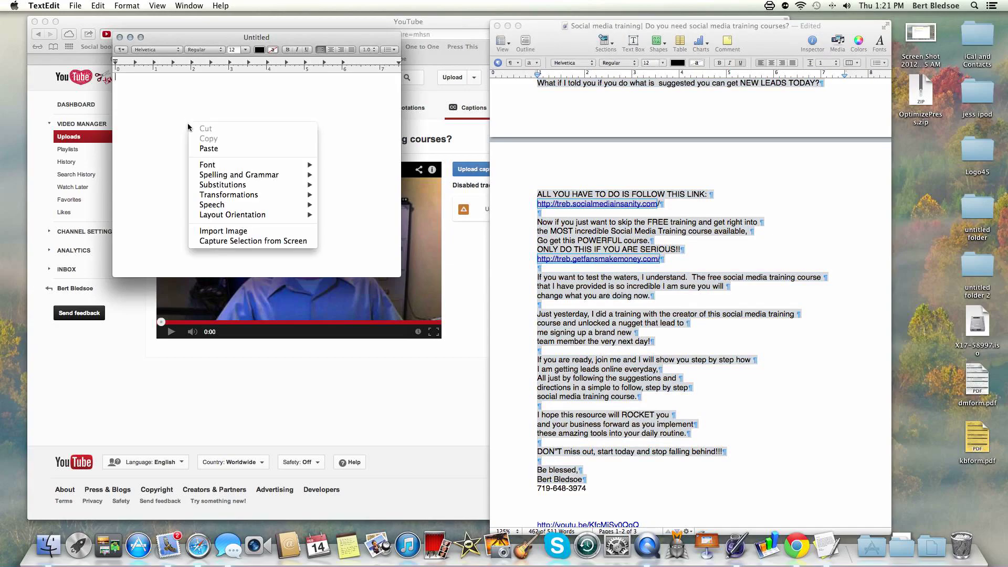
left_click(209, 148)
scroll(215, 149, "up", 15)
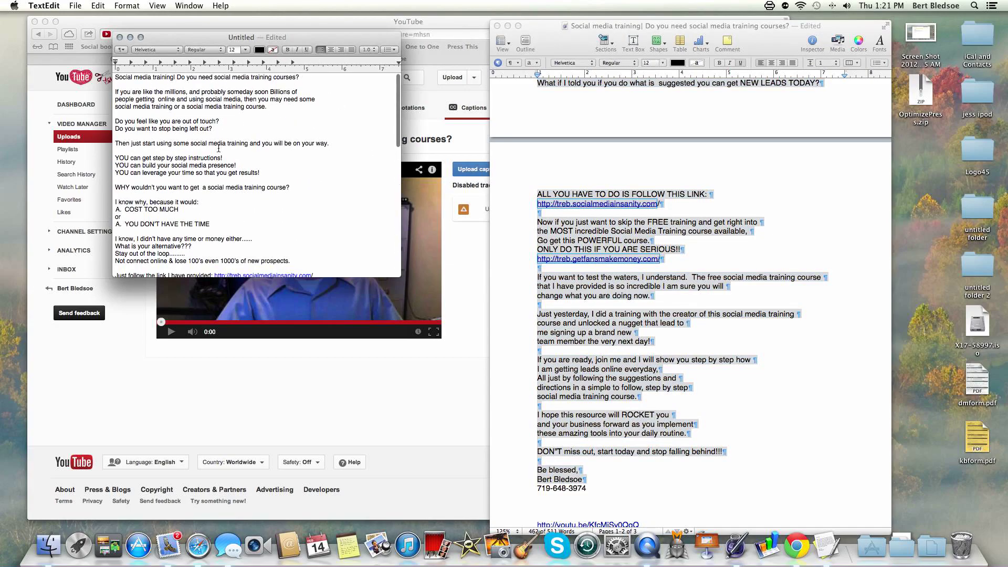
scroll(628, 136, "up", 10)
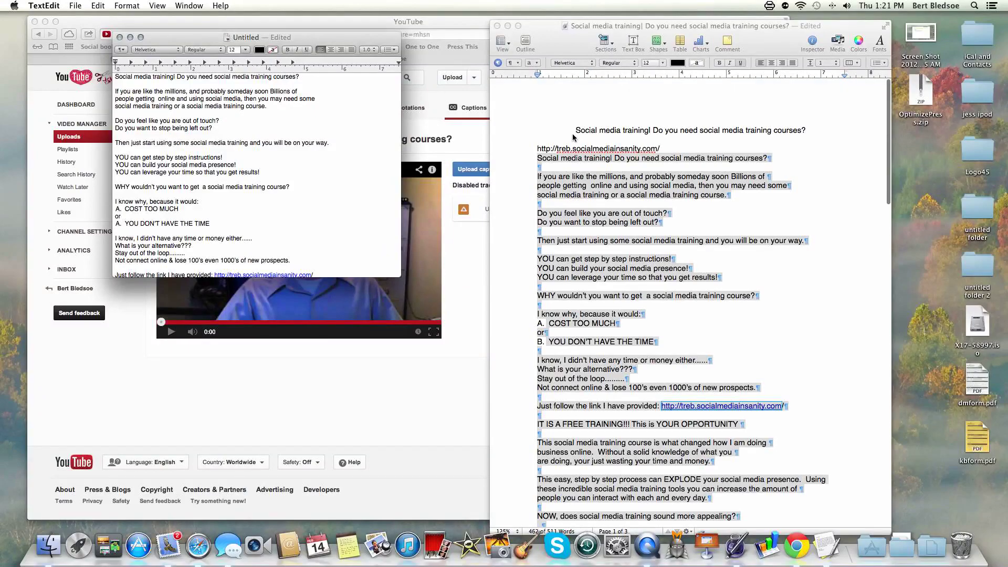
- Copy the script's title line from the Pages document
left_click(800, 133)
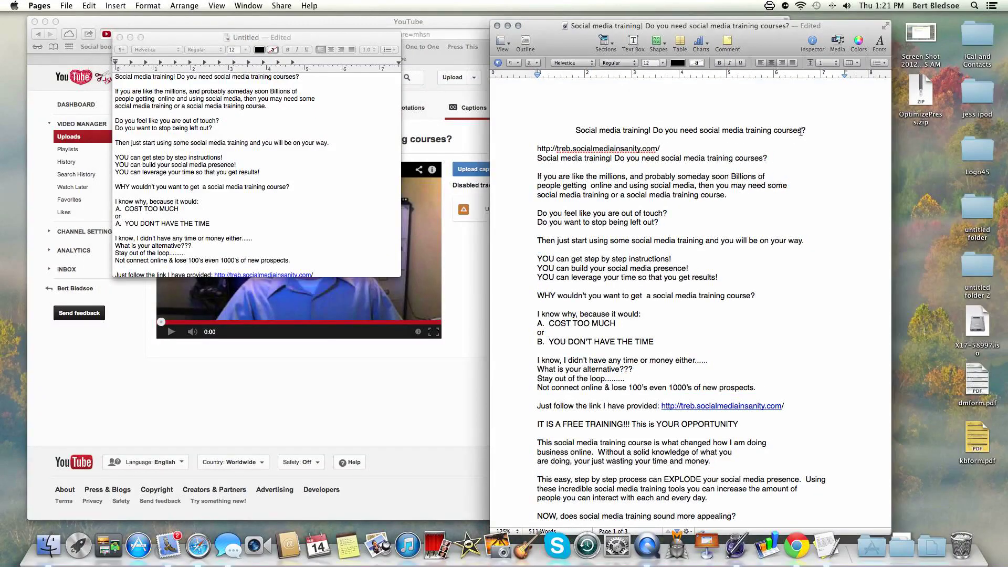
left_click_drag(802, 131, 574, 128)
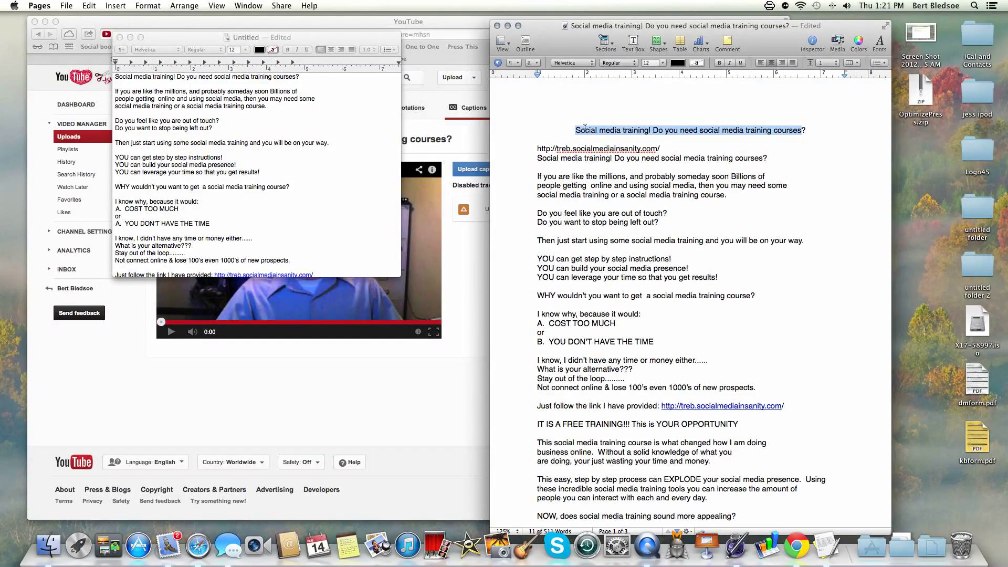
right_click(586, 128)
left_click(613, 161)
left_click(507, 25)
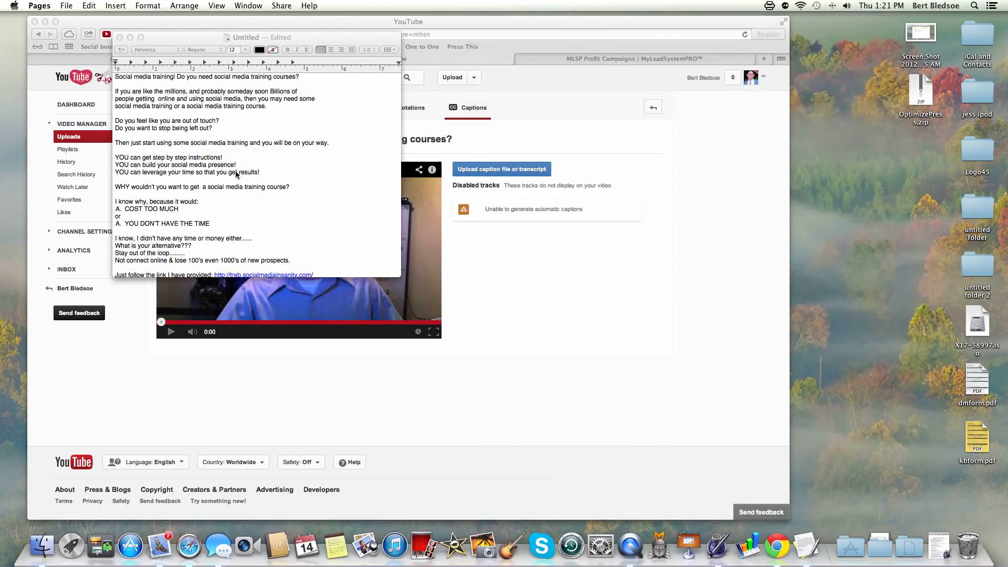
scroll(292, 238, "up", 2)
scroll(292, 239, "down", 3)
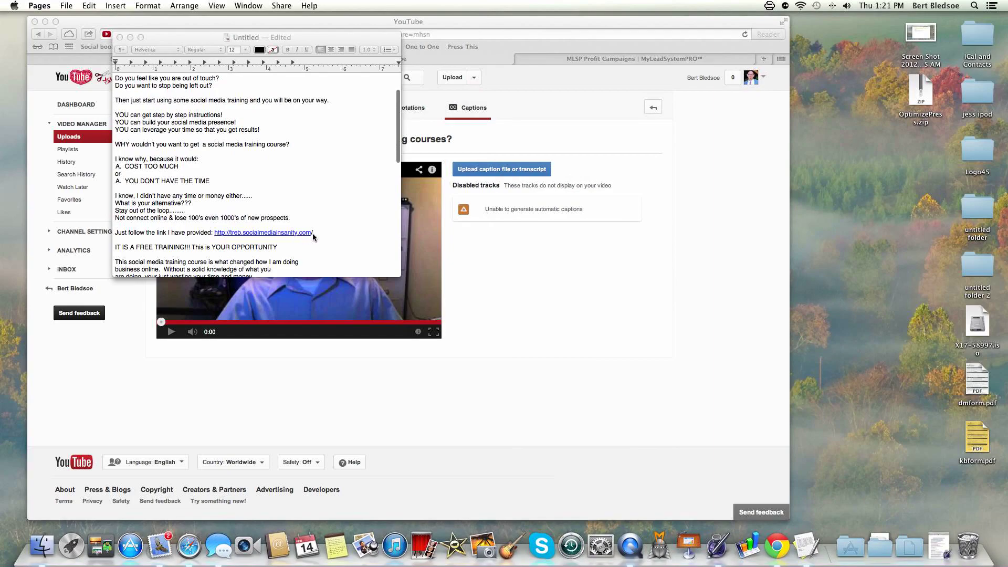
left_click(315, 233)
left_click_drag(315, 233, 218, 233)
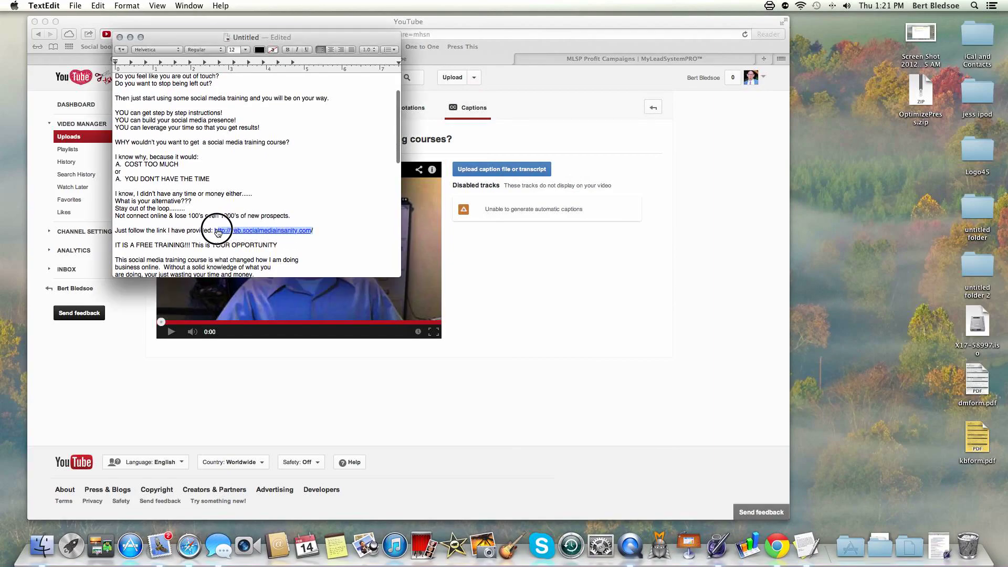
key("BackSpace")
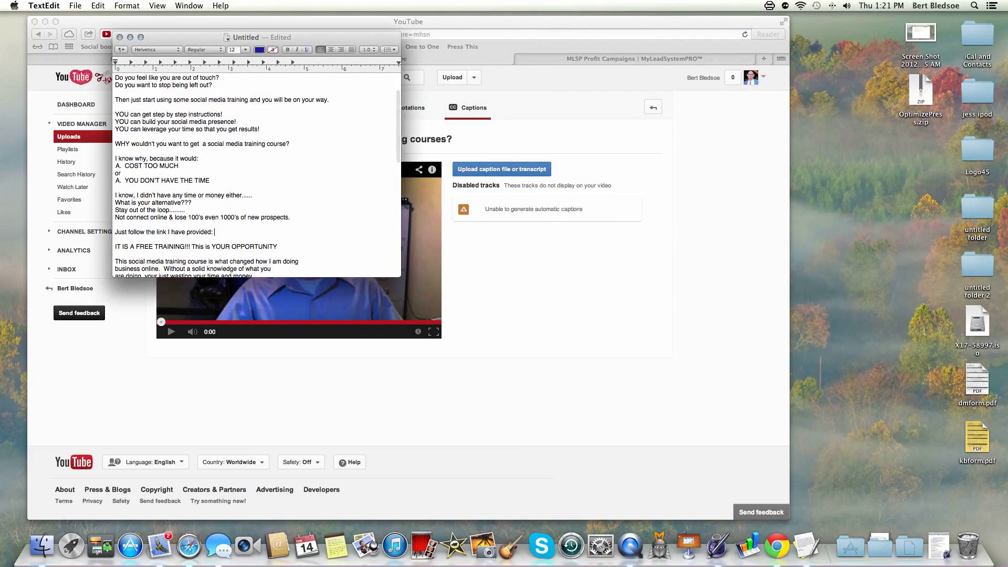
scroll(239, 234, "down", 5)
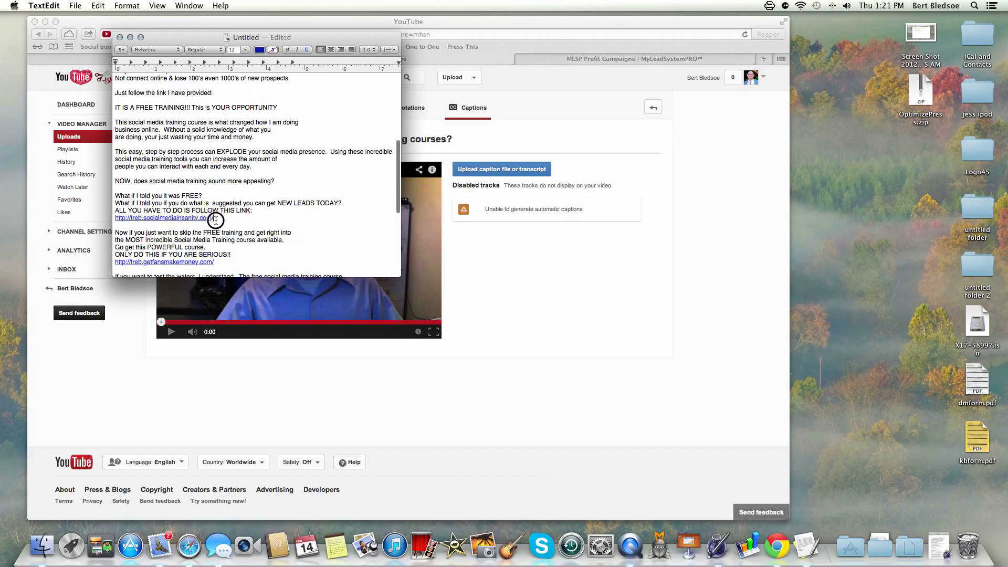
left_click_drag(213, 218, 122, 216)
key("BackSpace")
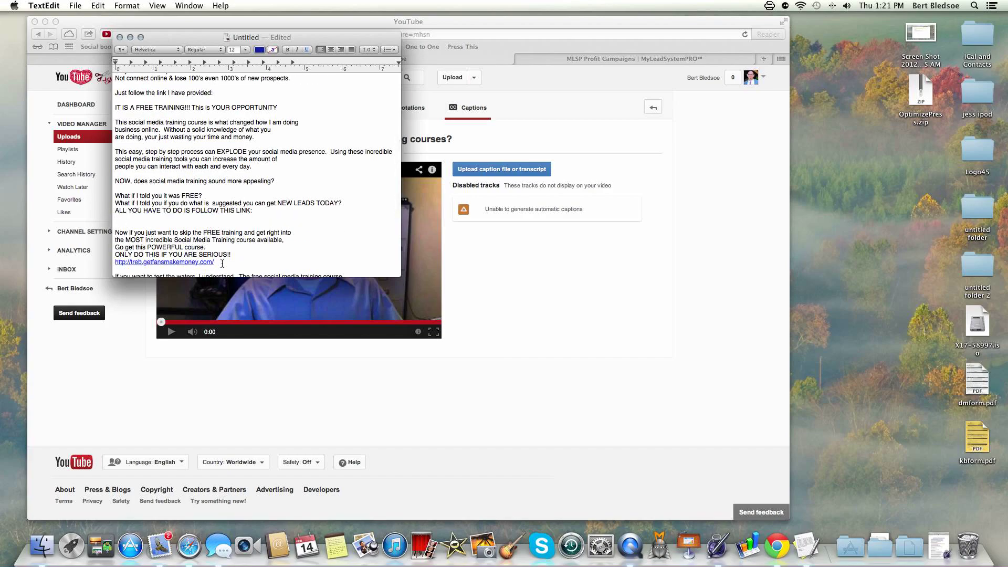
left_click_drag(214, 261, 108, 257)
key("BackSpace")
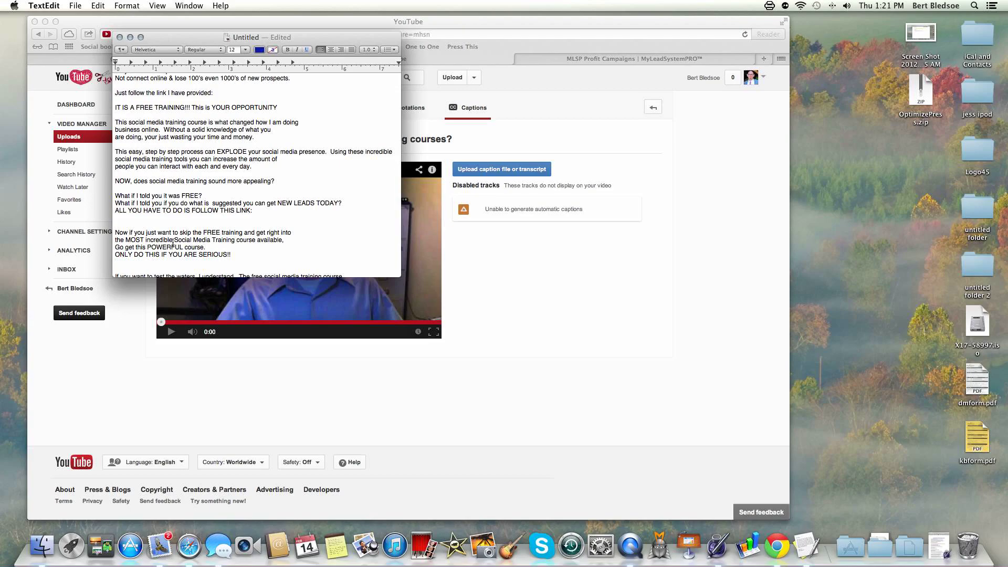
scroll(173, 243, "down", 5)
scroll(173, 242, "up", 6)
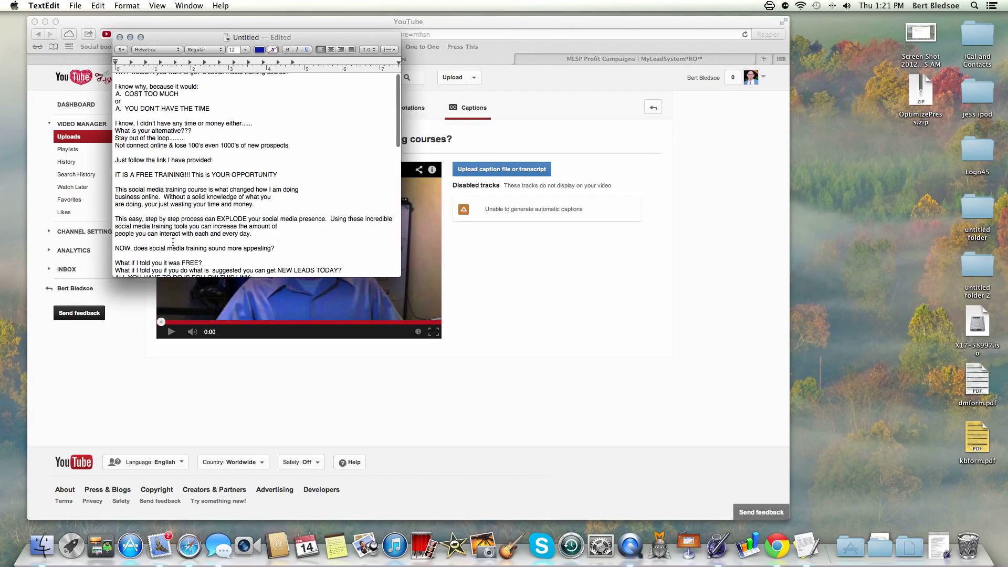
- Convert the TextEdit document to plain text with Make Plain Text
left_click(127, 8)
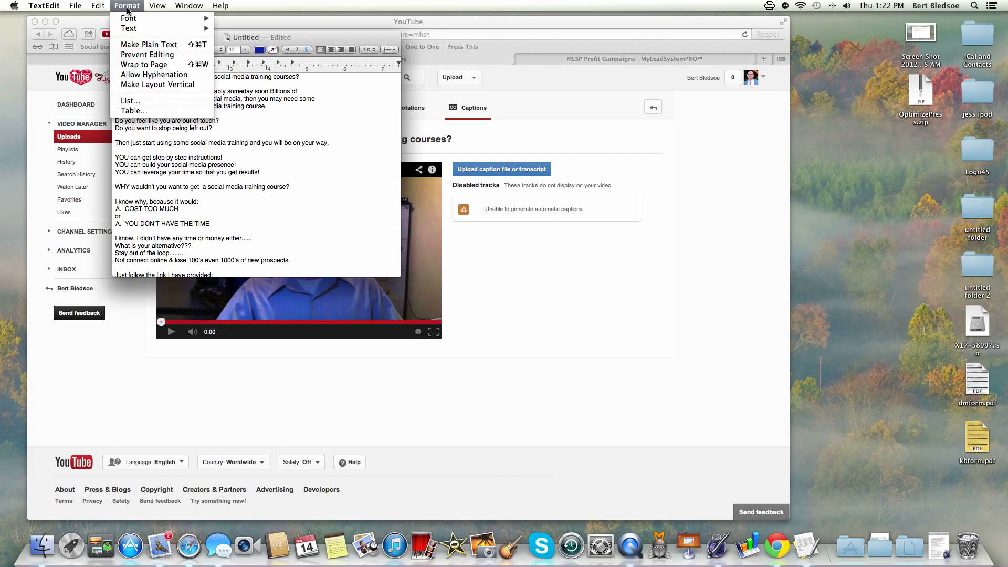
left_click(128, 46)
left_click(320, 113)
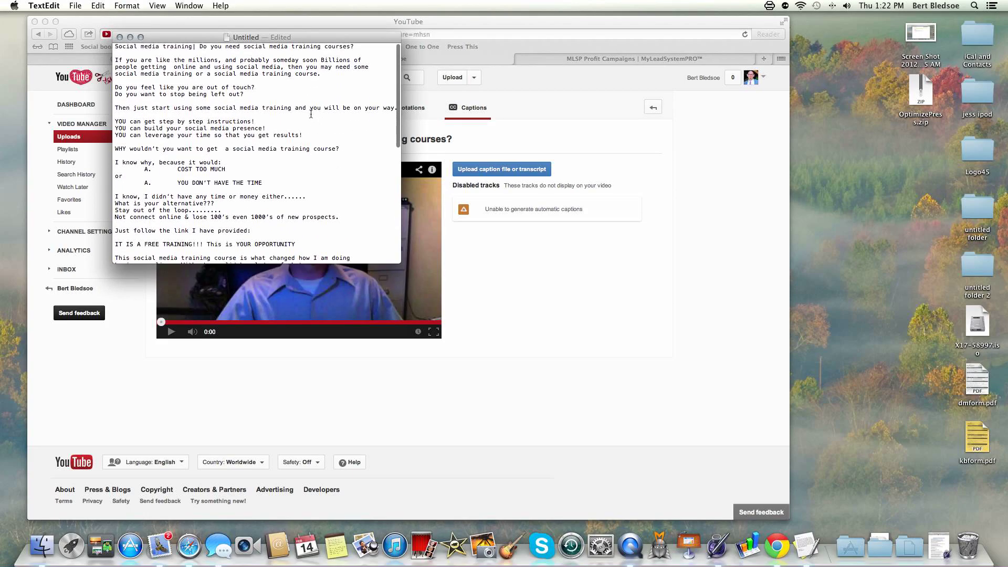
- Start saving the document and paste the copied script title as the file name
left_click(75, 7)
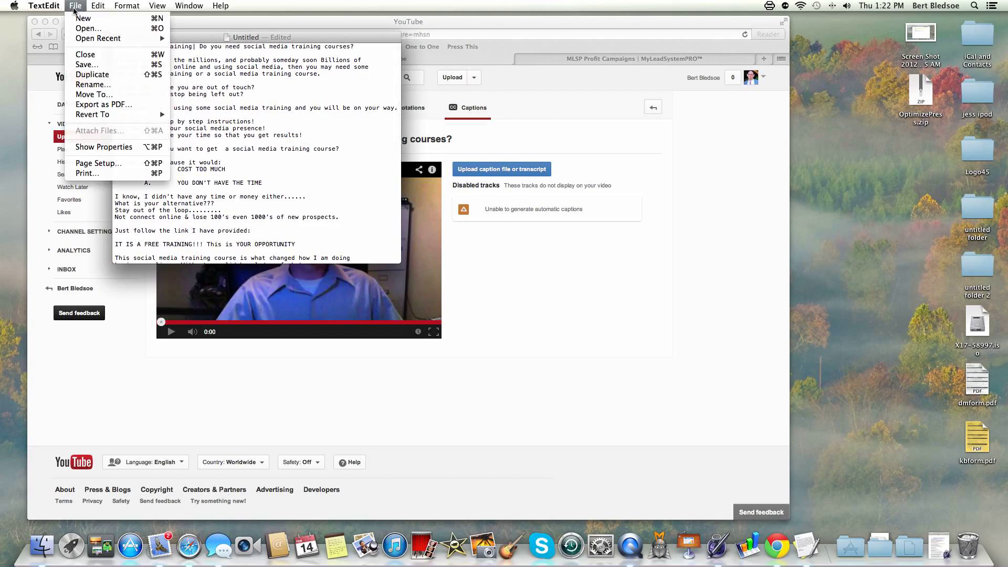
left_click(93, 65)
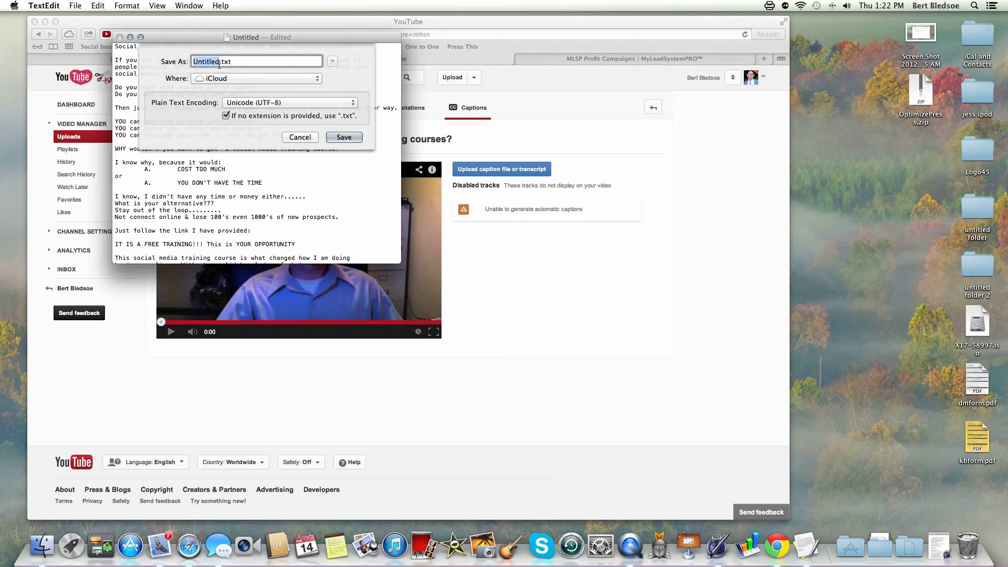
right_click(206, 62)
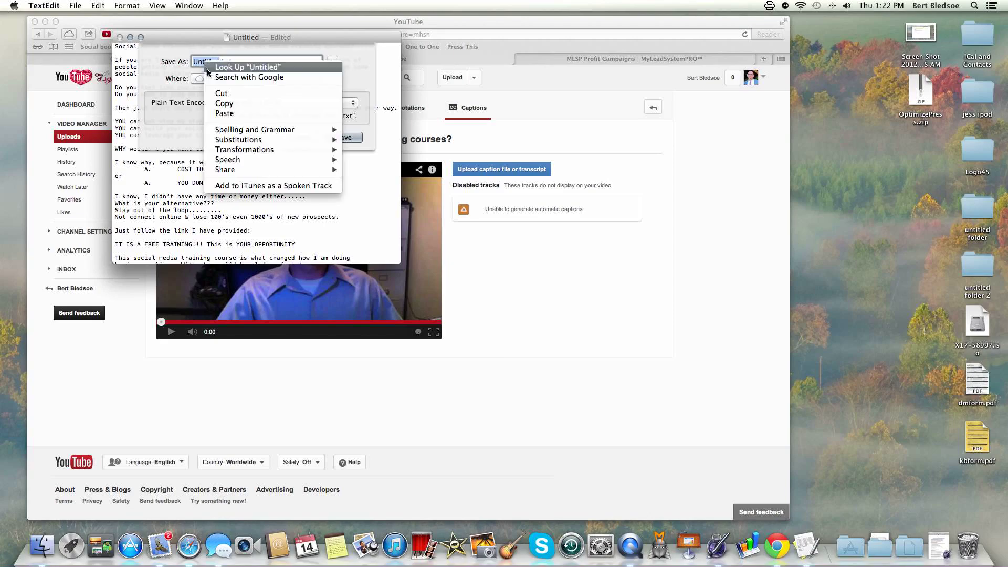
left_click(224, 114)
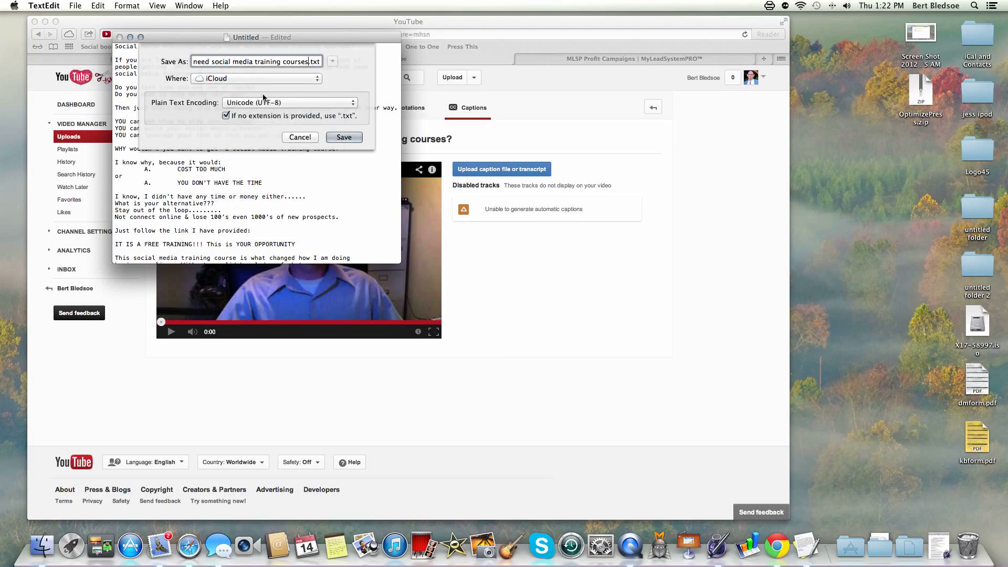
- Save the file into Articles & Videos > Network Mktg with UTF-8 encoding
left_click(317, 81)
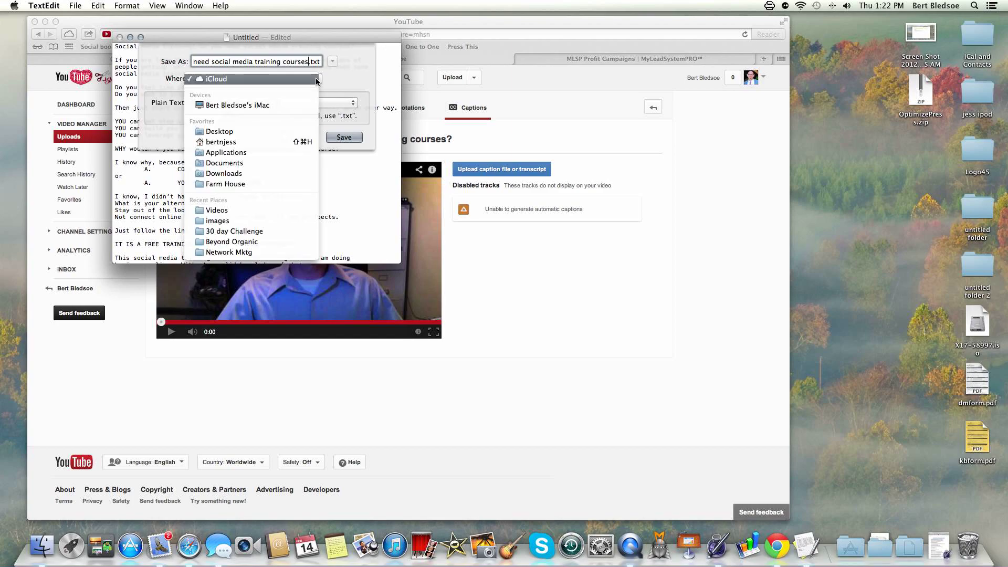
left_click(266, 144)
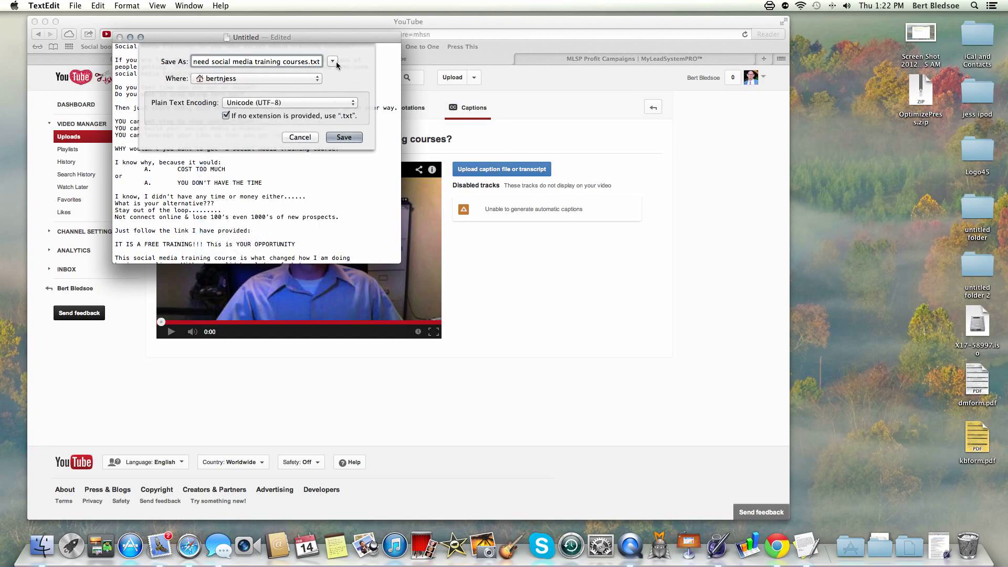
left_click(332, 61)
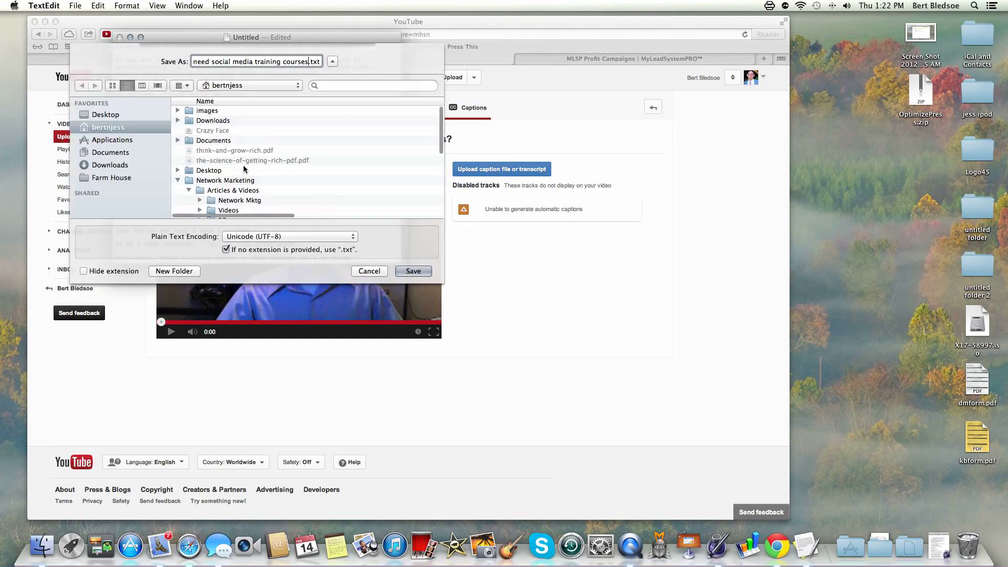
left_click(230, 192)
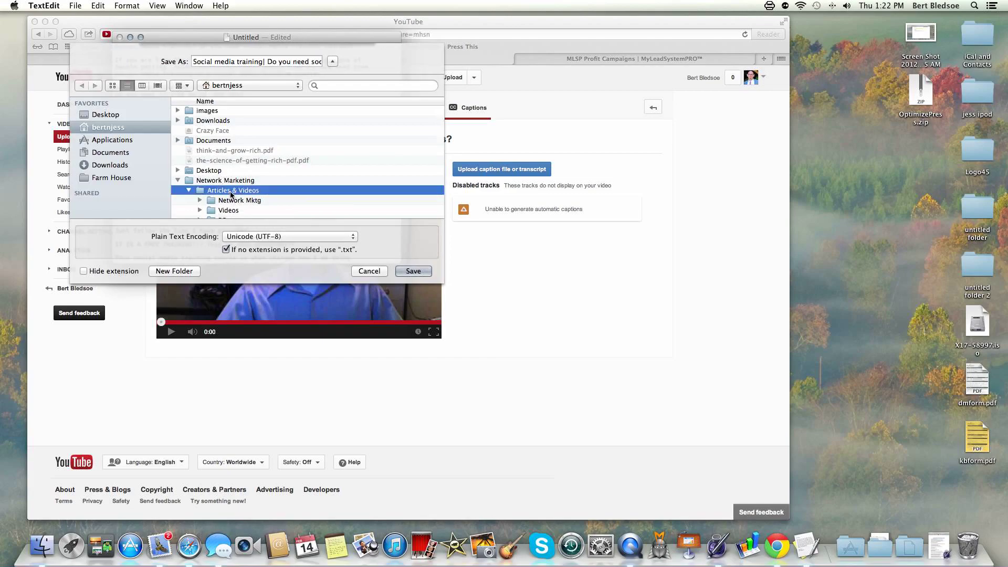
left_click(245, 202)
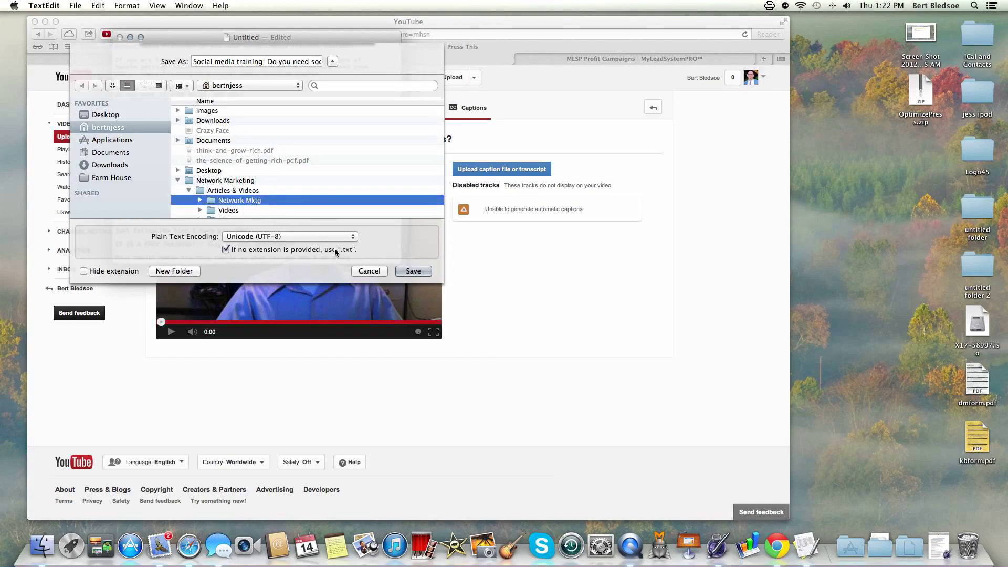
left_click(412, 271)
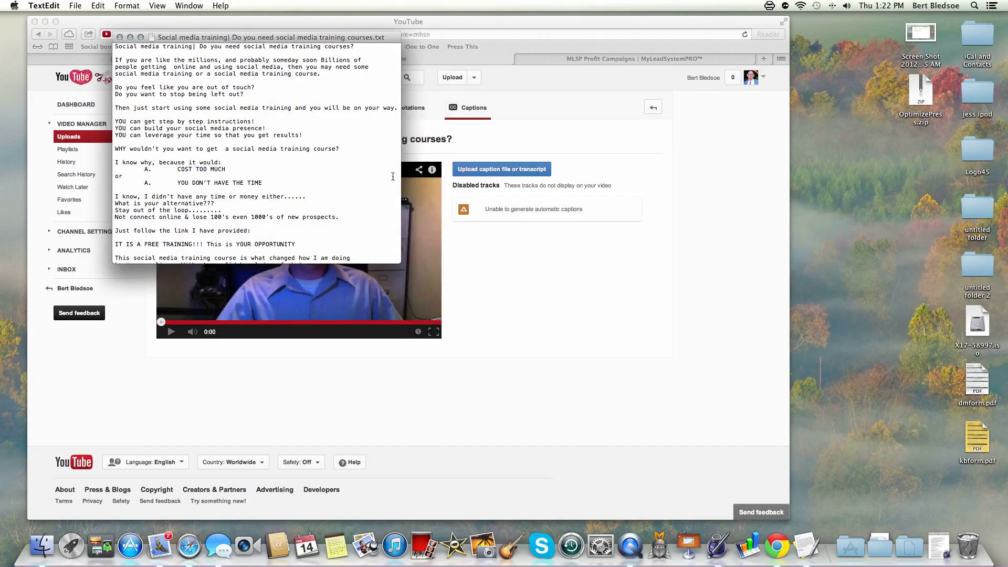
- Move the TextEdit window aside and choose the Network Mktg script .txt as the YouTube transcript file
left_click(187, 39)
left_click_drag(187, 38, 827, 251)
left_click(519, 170)
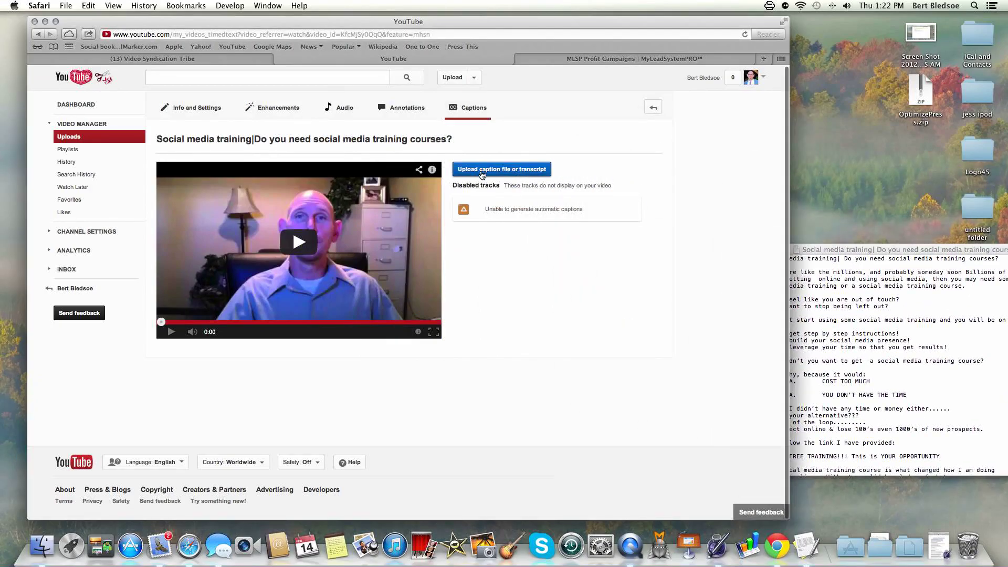
left_click(493, 177)
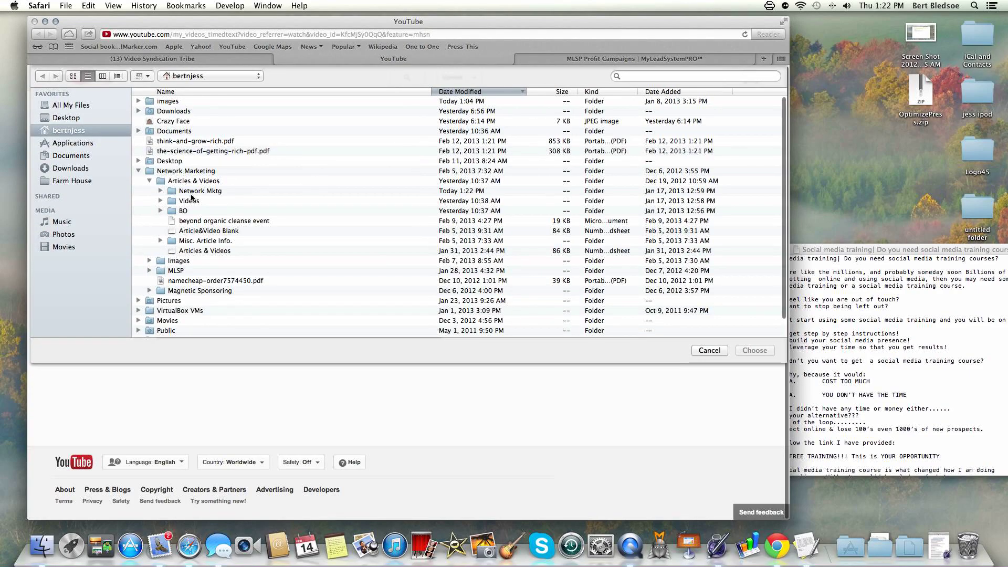
left_click(198, 192)
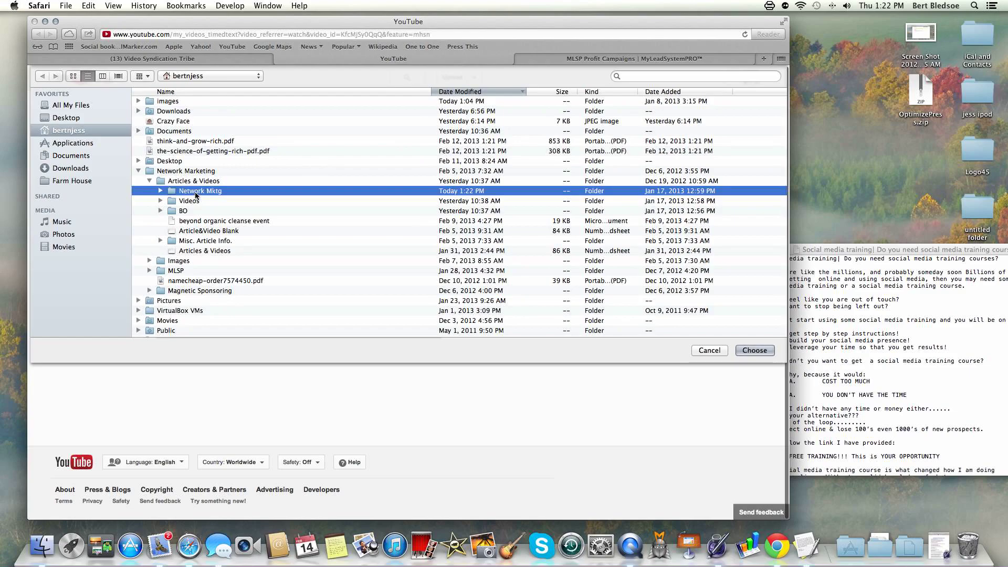
double_click(197, 193)
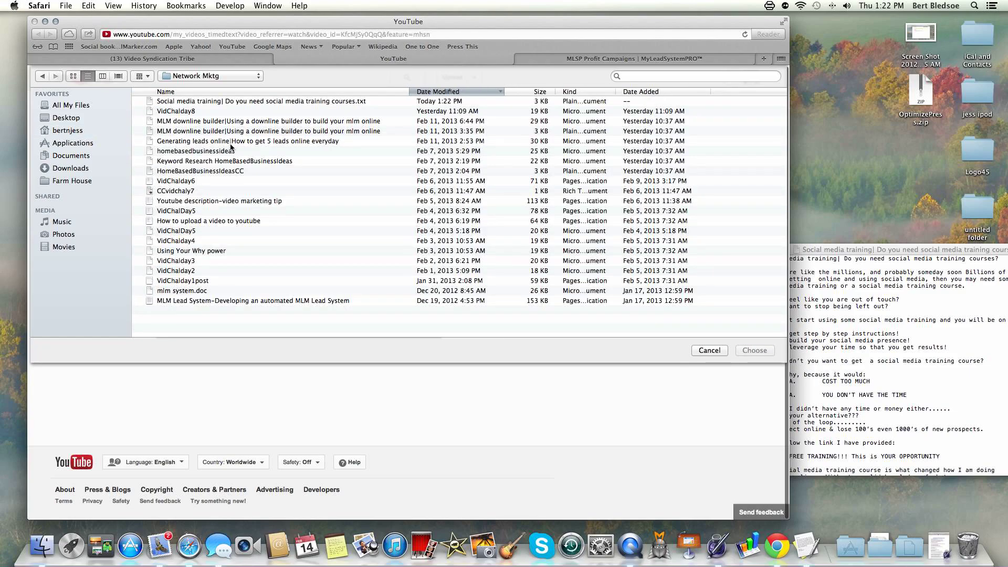
left_click(204, 102)
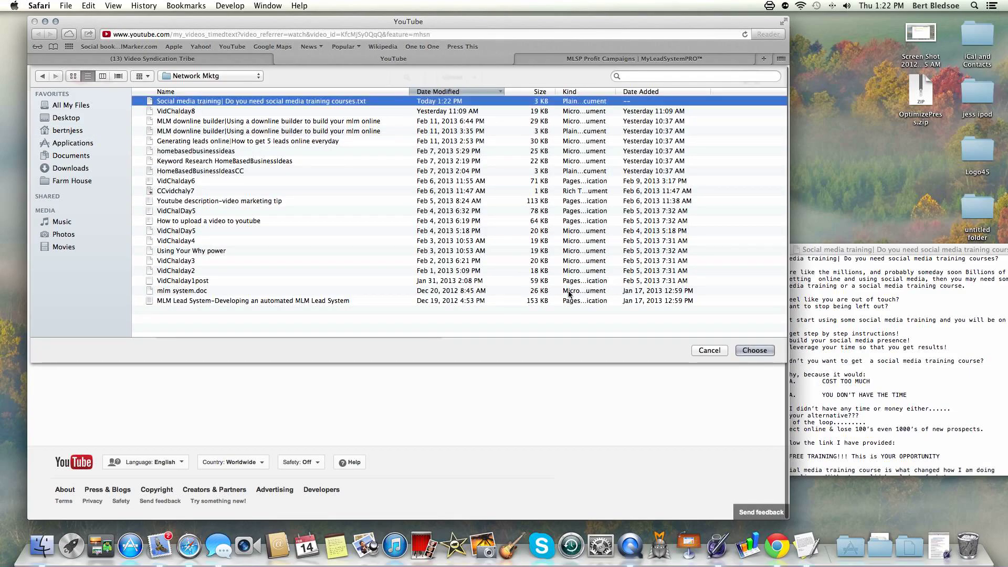
left_click(754, 351)
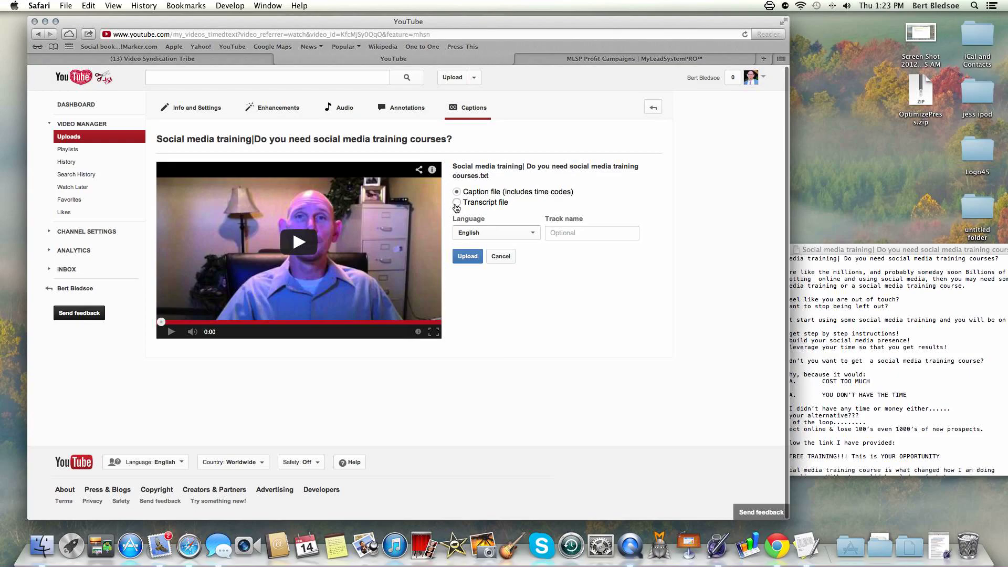
- Upload the chosen script file as an English transcript track
left_click(469, 257)
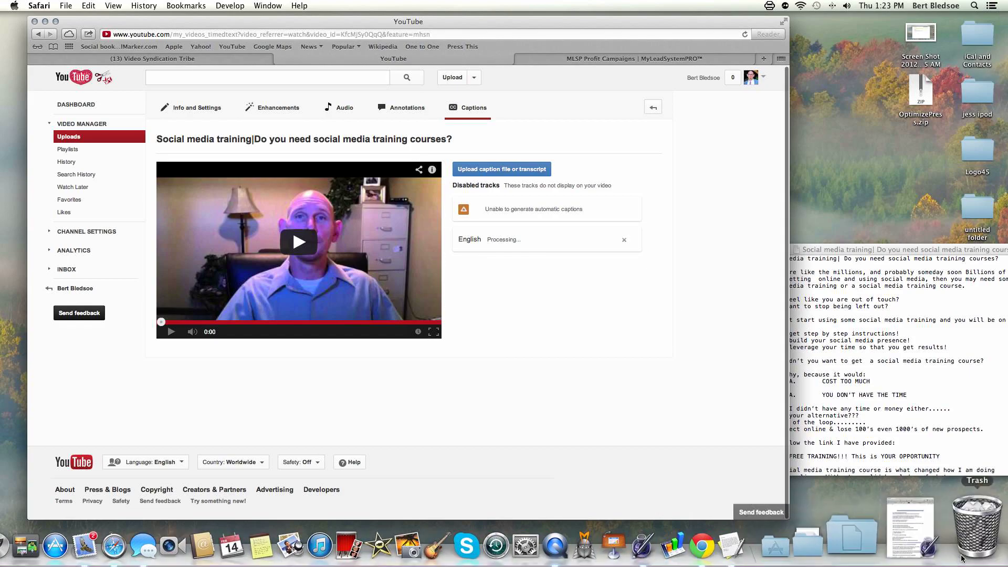
- Restore the Pages script from the Dock, look through it, and return to the YouTube captions page
left_click(939, 521)
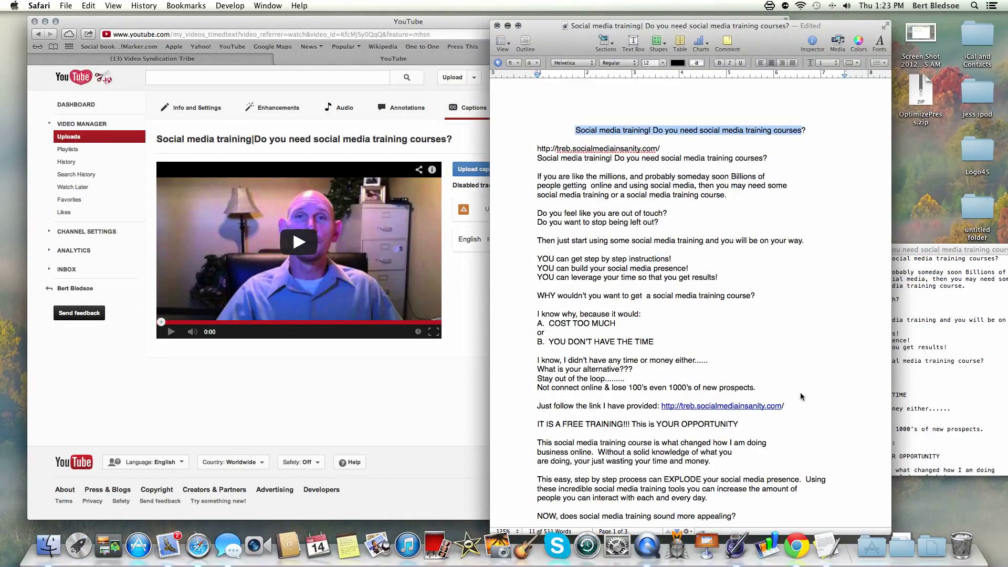
scroll(657, 342, "down", 3)
scroll(657, 342, "down", 10)
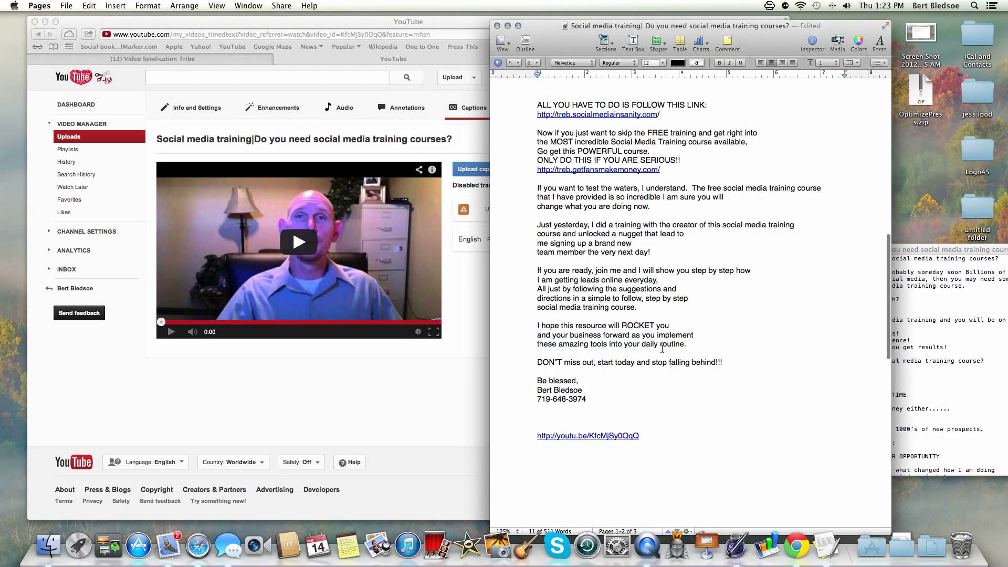
left_click_drag(545, 336, 589, 344)
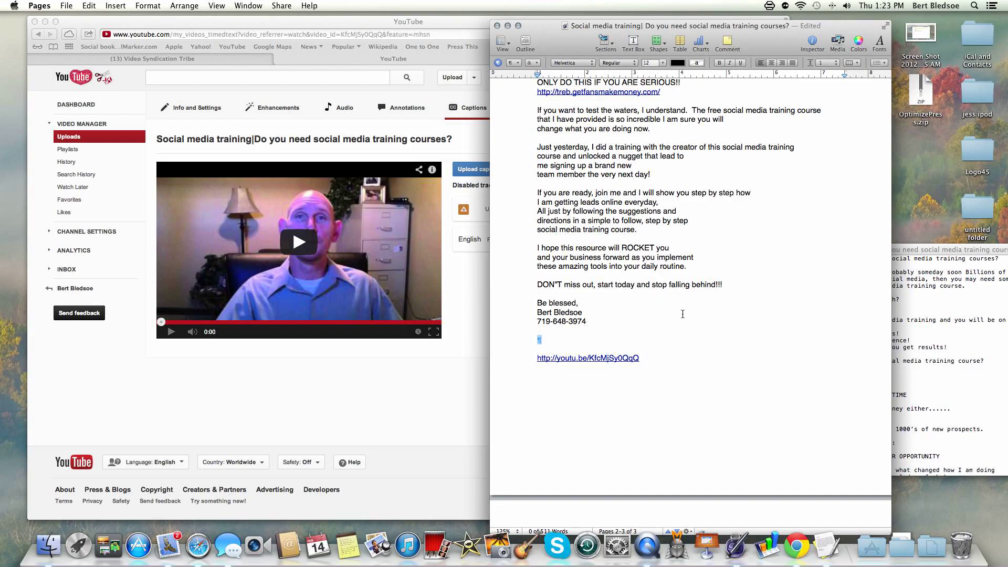
scroll(685, 323, "up", 15)
scroll(685, 329, "up", 1)
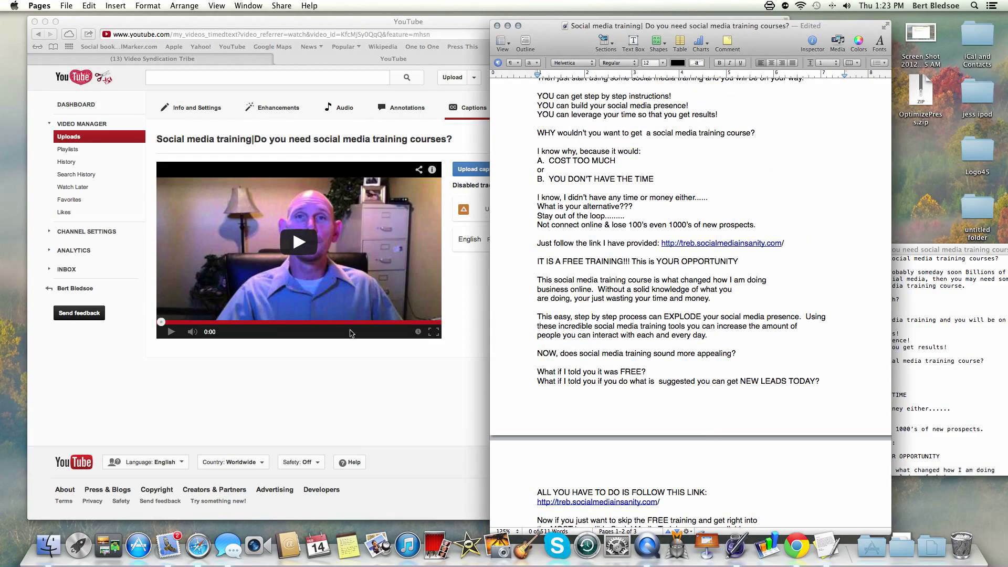
left_click(387, 395)
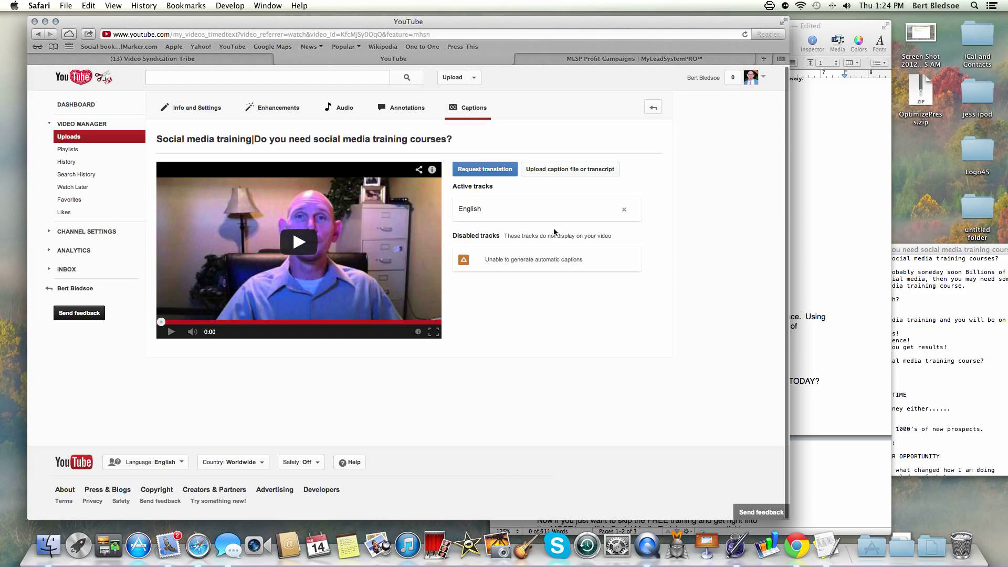
- Open the English track's timed caption lines and compare them against the Pages script
left_click(481, 210)
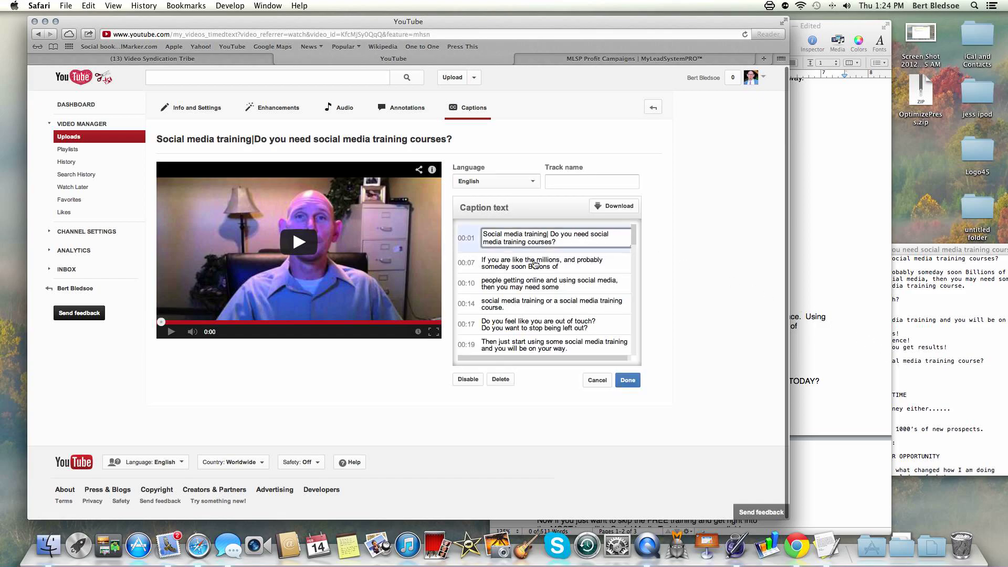
mouse_move(634, 243)
left_mouse_down()
mouse_move(633, 349)
mouse_move(633, 257)
left_mouse_up()
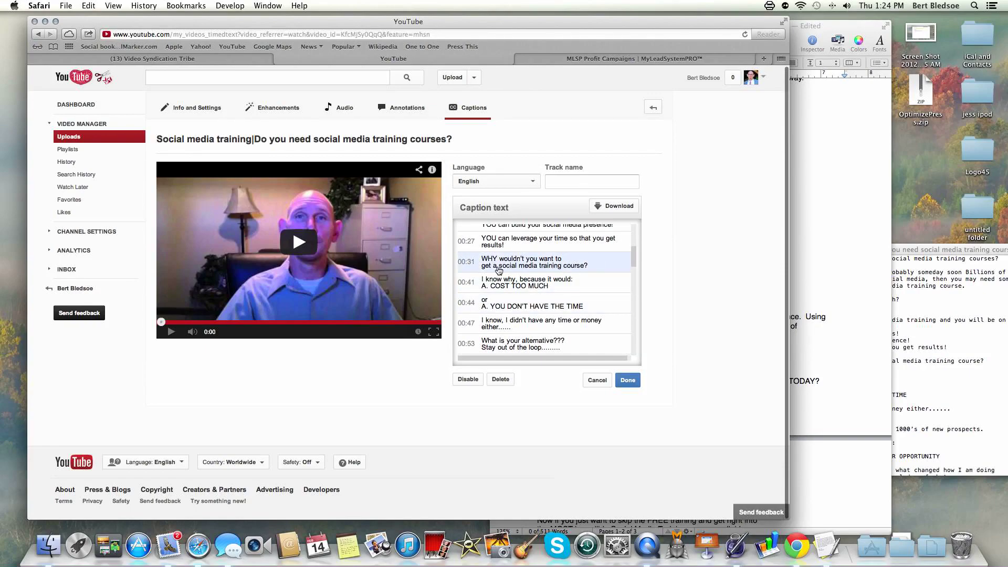
left_click_drag(635, 259, 636, 231)
left_click(820, 276)
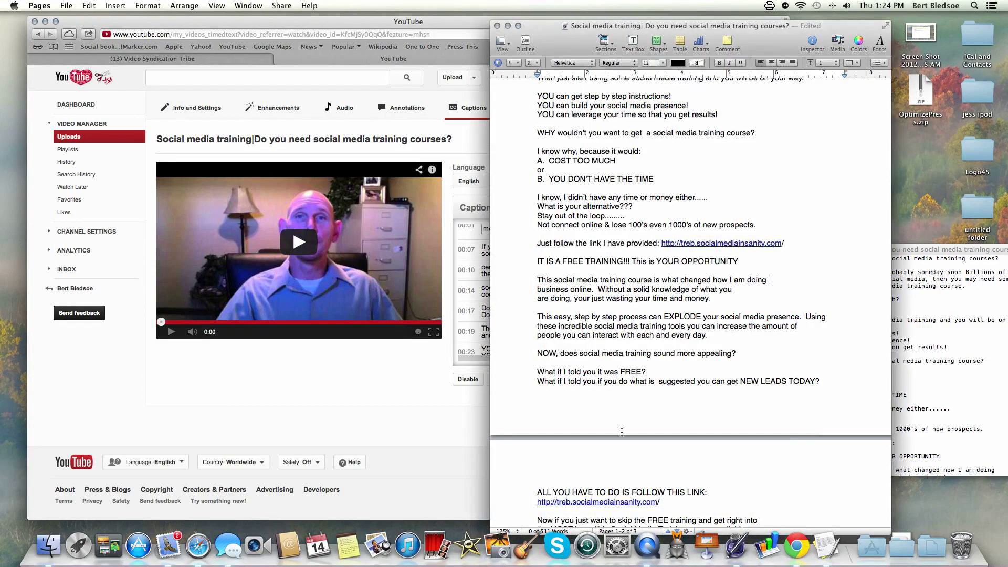
scroll(622, 431, "down", 5)
left_click(387, 396)
scroll(544, 300, "up", 1)
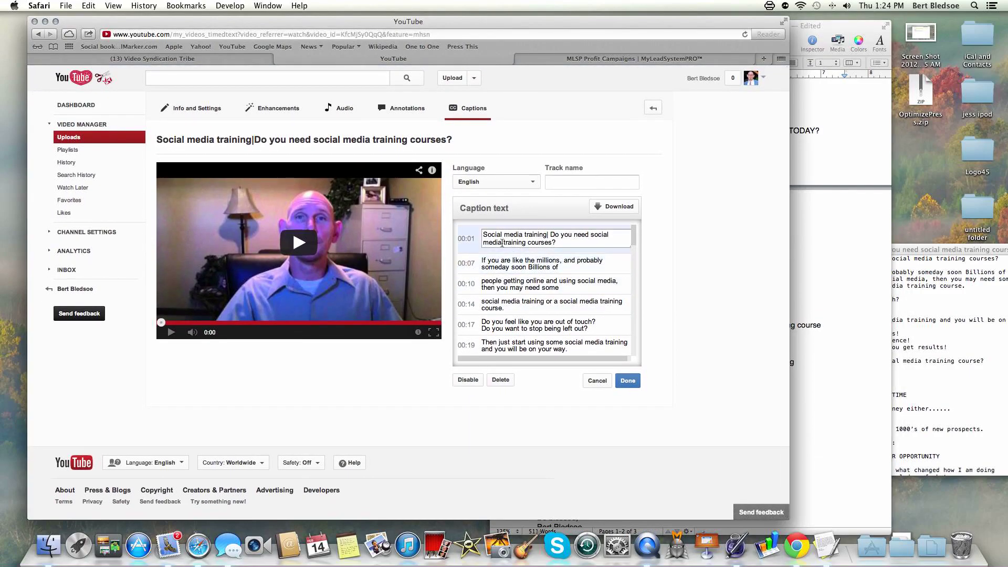
left_click(808, 433)
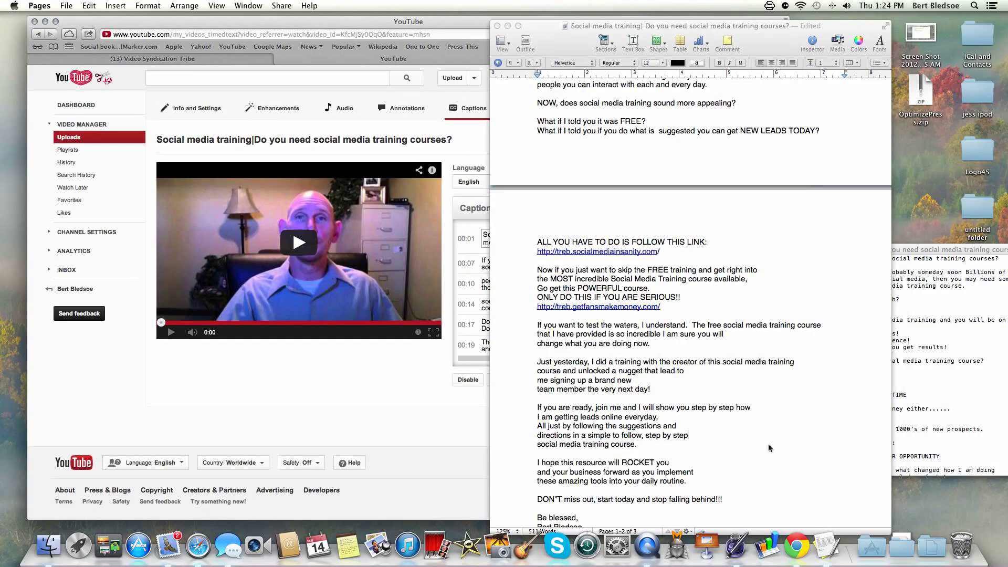
scroll(604, 499, "down", 2)
left_click(596, 497)
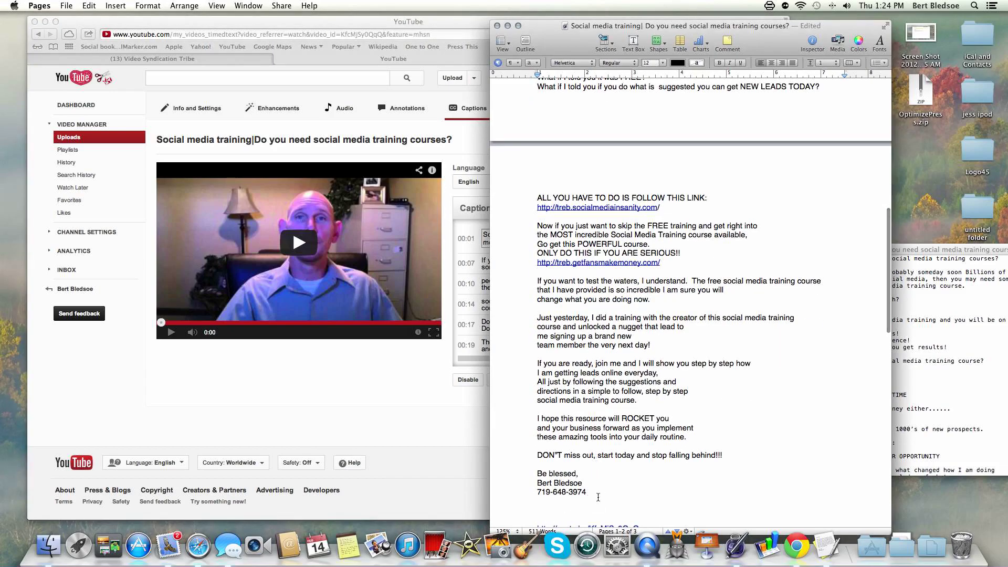
key("Return")
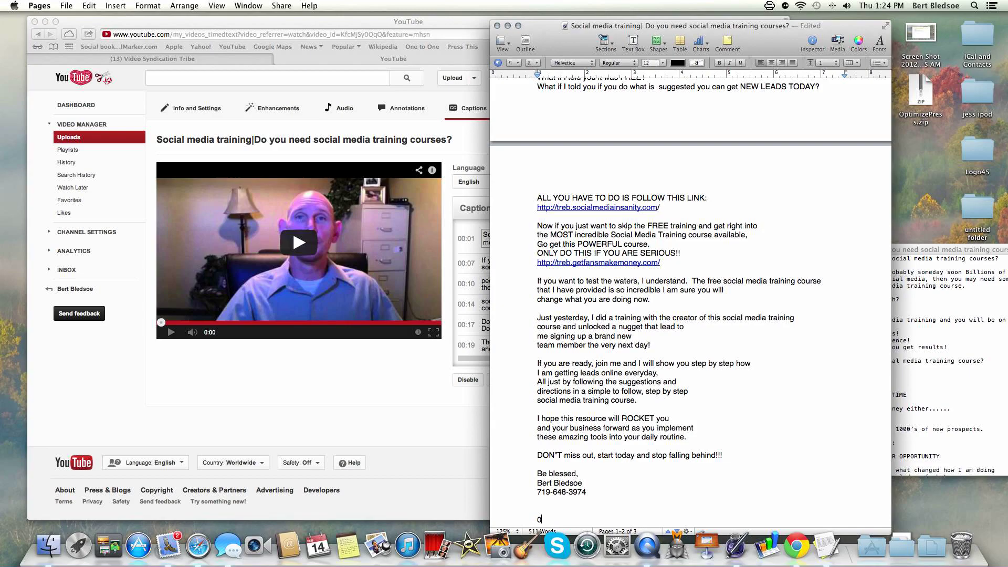
type("0:01 social media training")
scroll(690, 315, "down", 5)
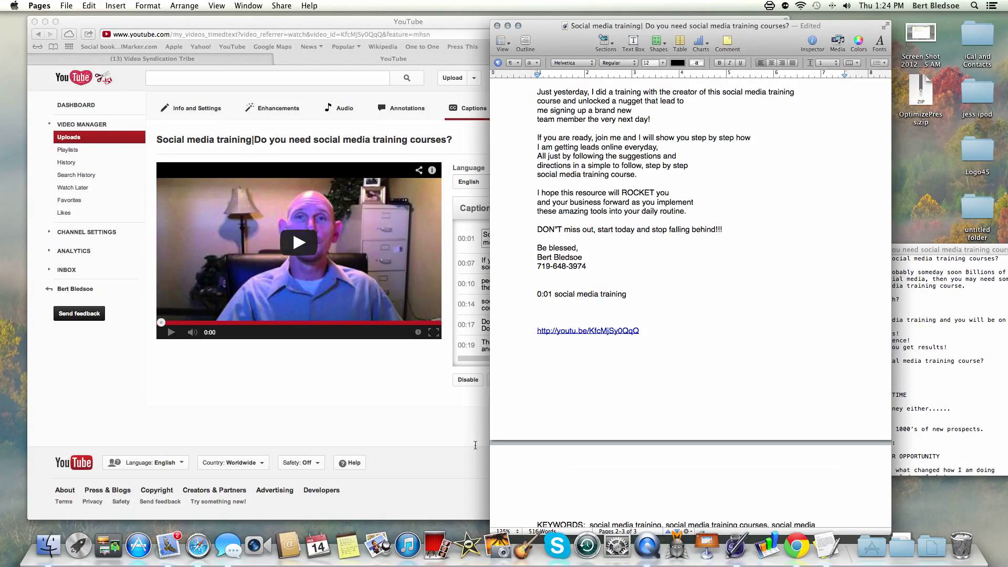
left_click(330, 375)
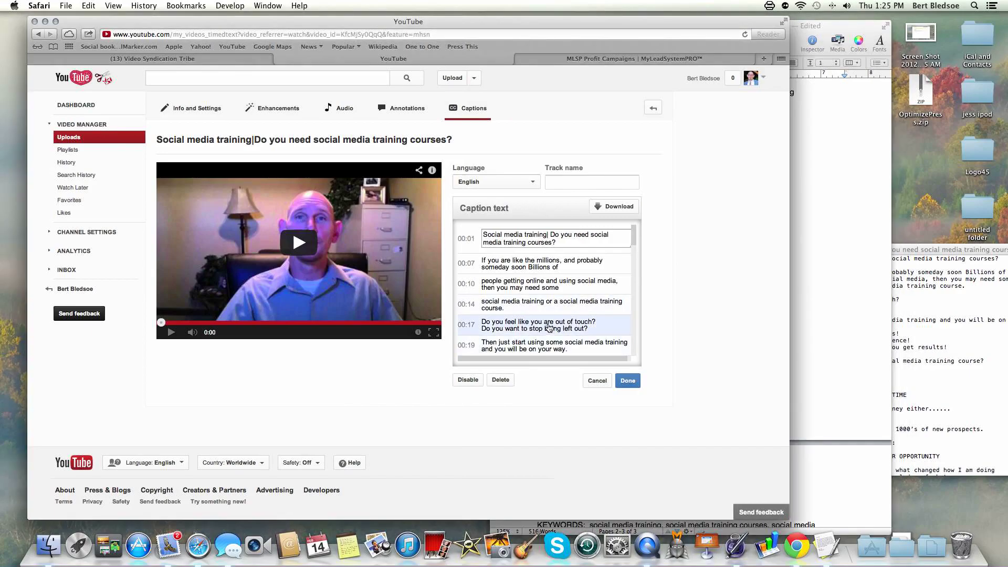
scroll(548, 328, "down", 2)
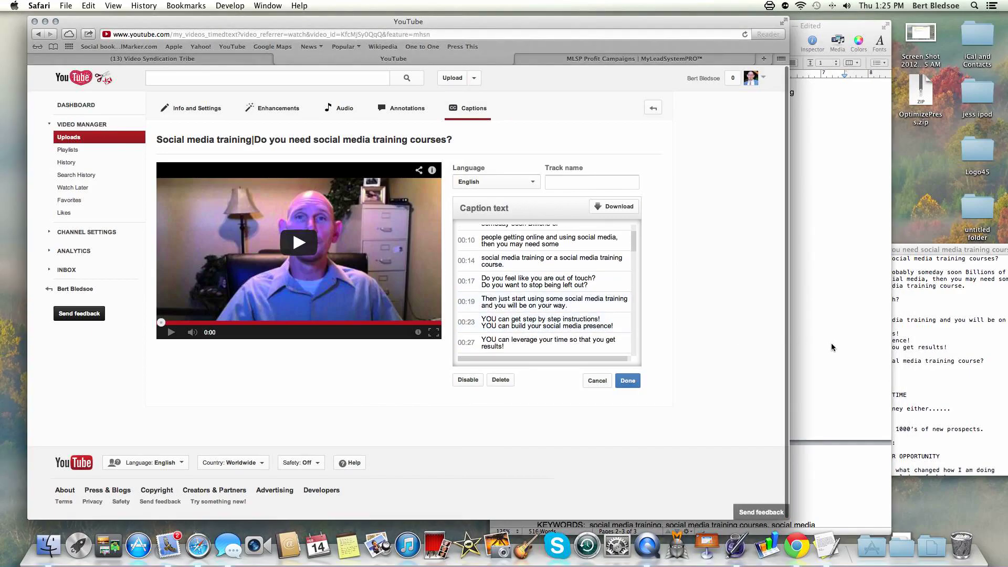
scroll(538, 326, "down", 3)
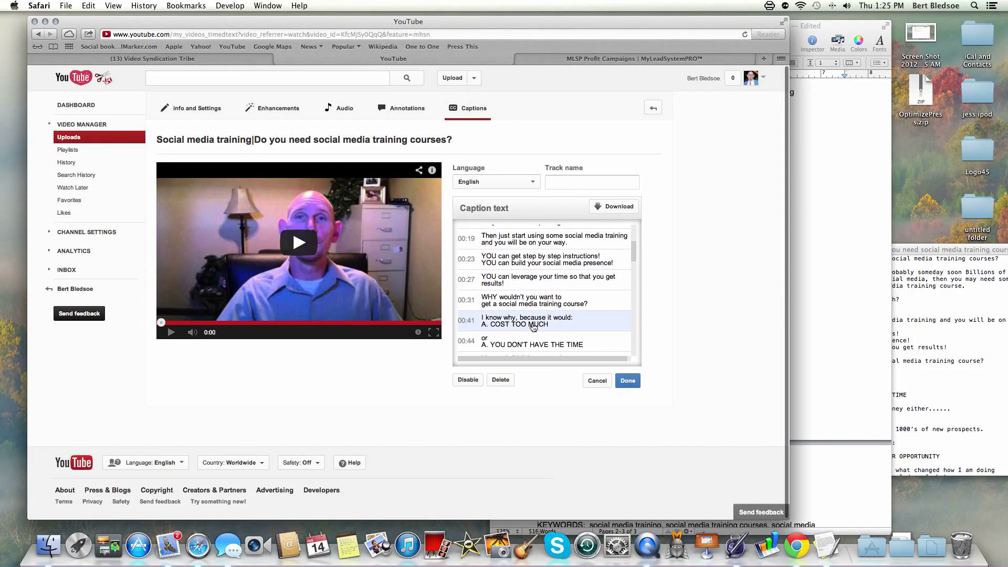
scroll(532, 328, "down", 2)
scroll(532, 328, "down", 1)
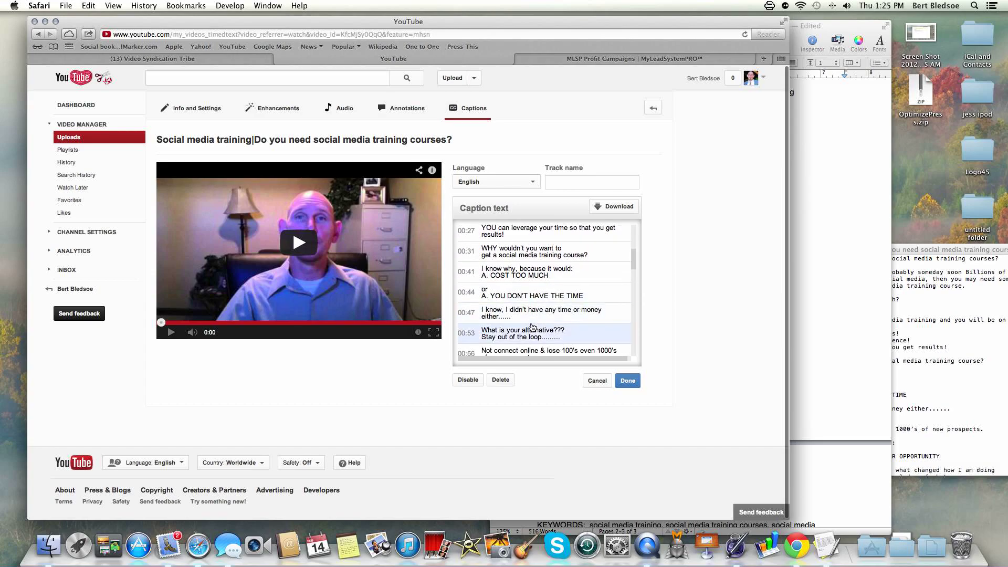
scroll(532, 327, "down", 2)
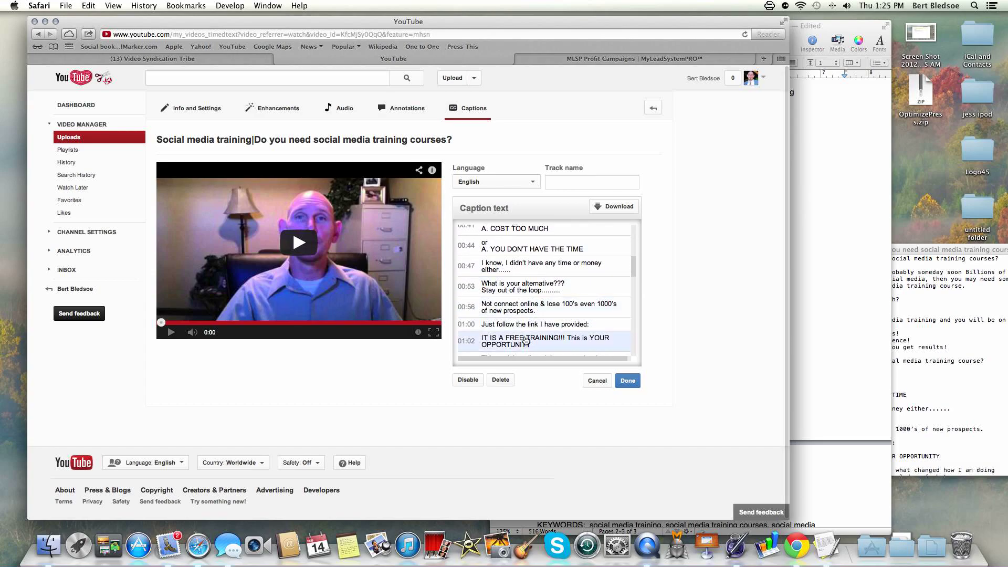
- Add the '0:19 social media training' and '1:02 FREE training' lines below the first timestamp
left_click(820, 360)
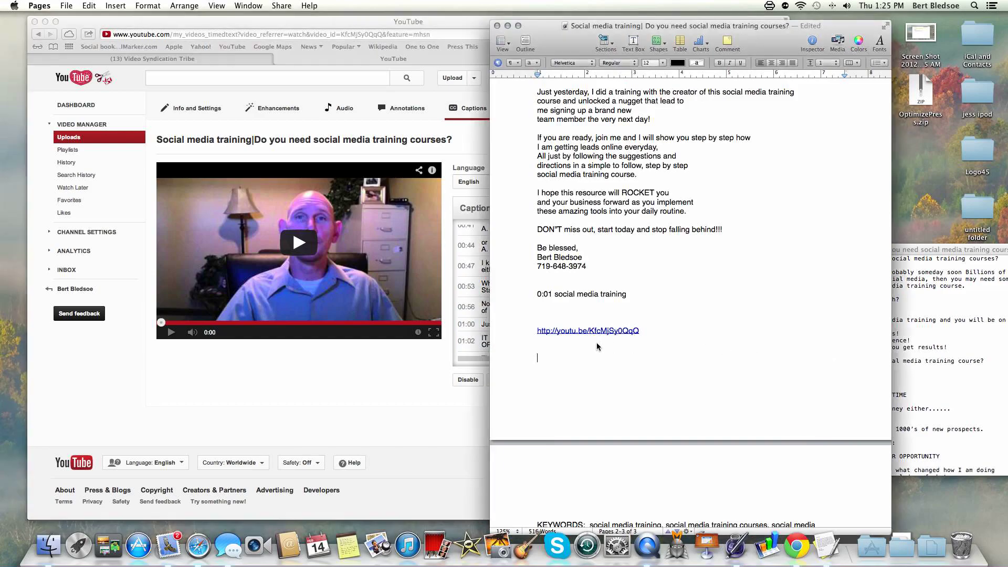
left_click(539, 305)
type("0:19 social media training")
key("Return")
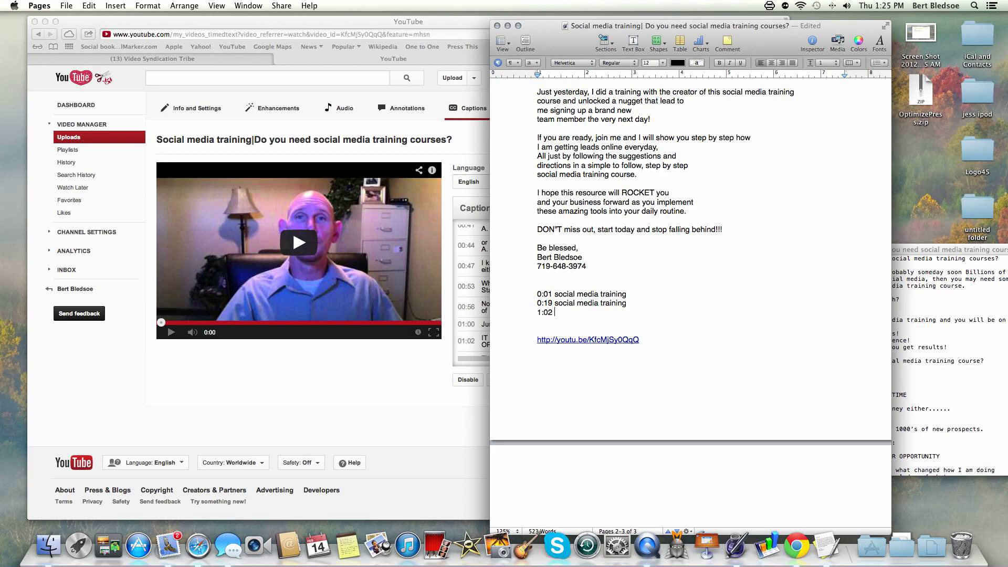
type("1:02 FREE training")
key("Return")
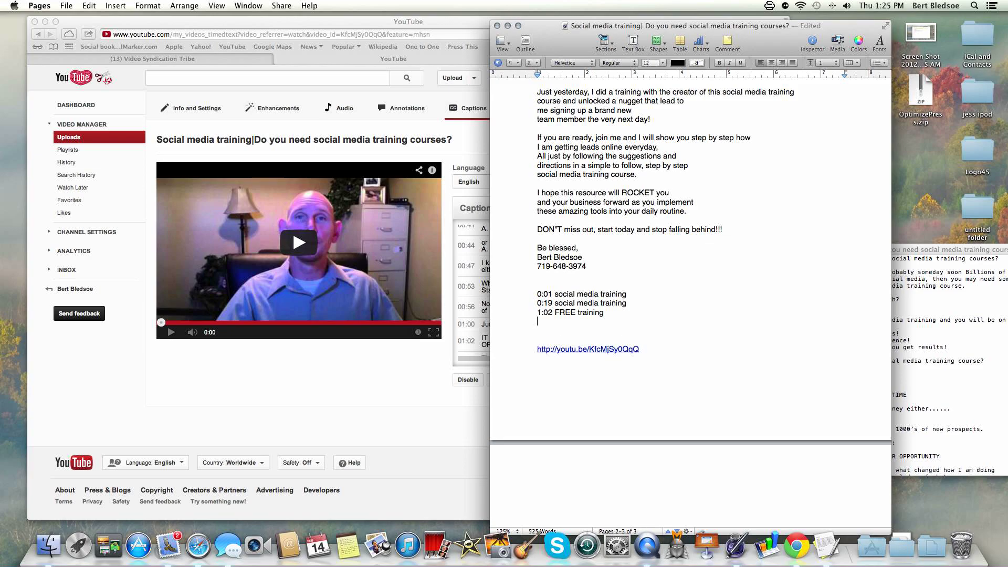
- Check the caption list, add the '1:51 social media training' line, and select the script text
left_click(422, 387)
scroll(530, 326, "down", 5)
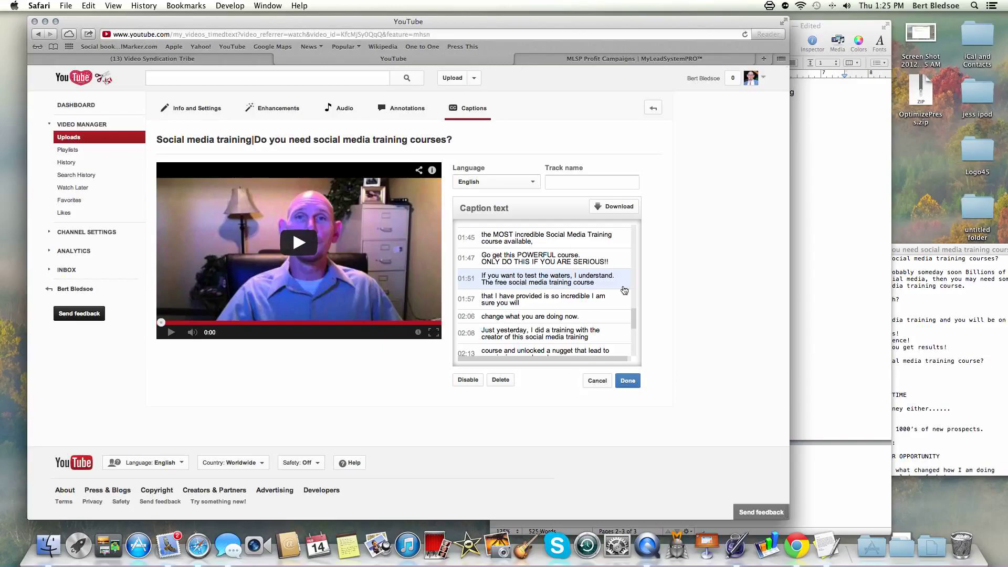
left_click(826, 306)
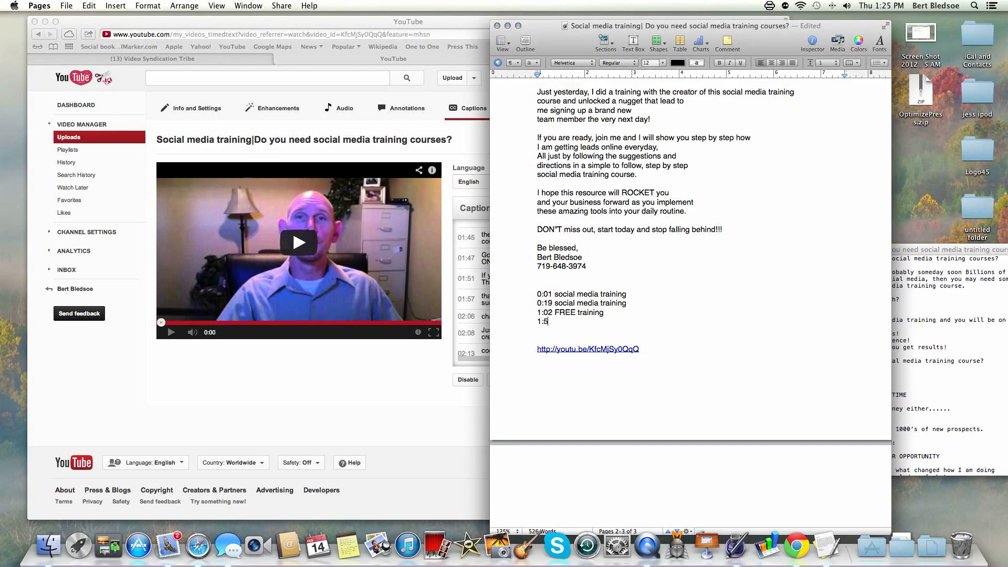
type("social media training")
key("BackSpace")
key("BackSpace")
type("ing")
left_click_drag(657, 354, 526, 149)
- Copy the selected Pages script, then go through Annotations to the video's Info and Settings tab
right_click(574, 148)
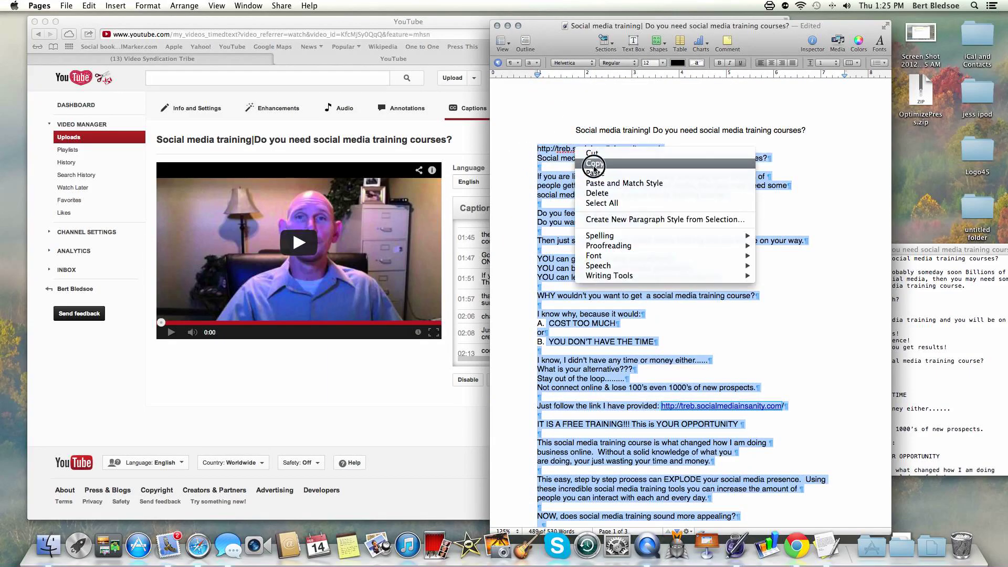
left_click(594, 164)
left_click(402, 360)
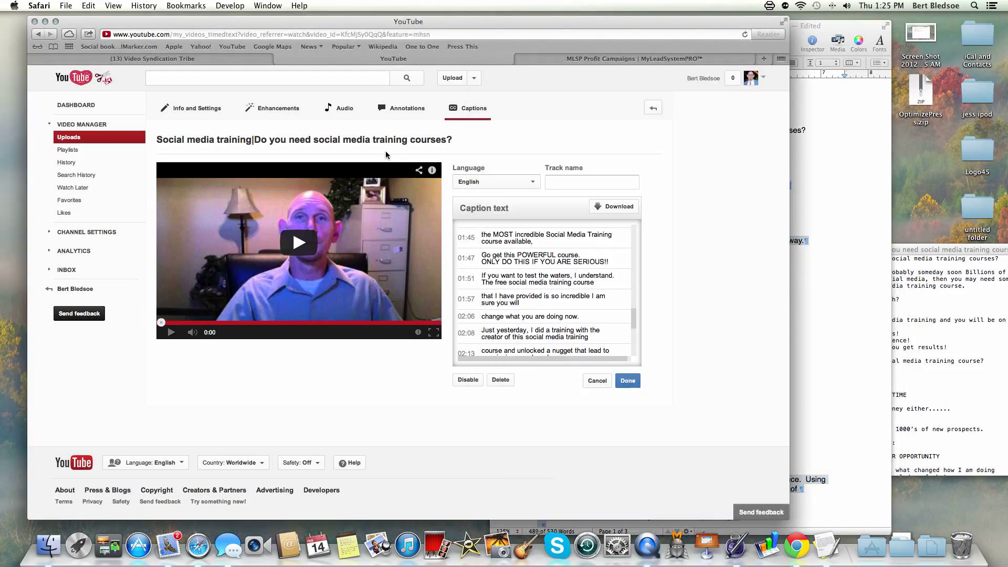
left_click(409, 108)
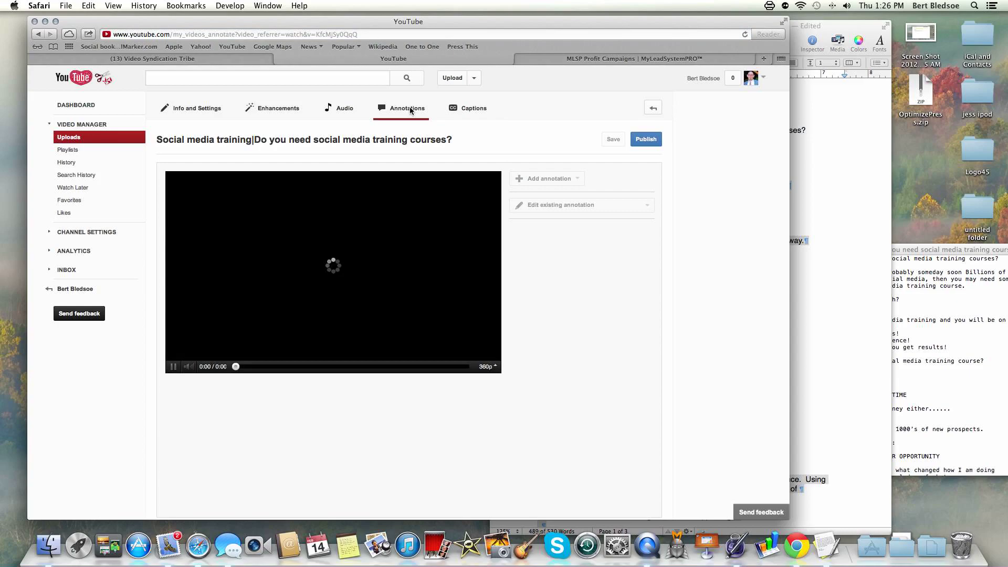
left_click(201, 111)
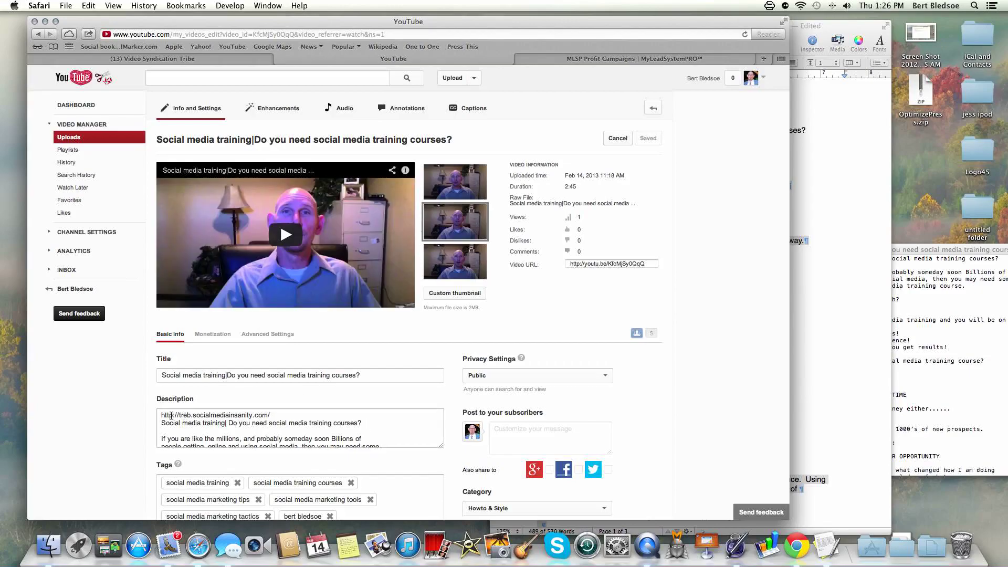
- Overwrite the old description with the pasted script, keyword timestamps and link, then save the changes
left_click_drag(162, 412, 185, 483)
right_click(230, 415)
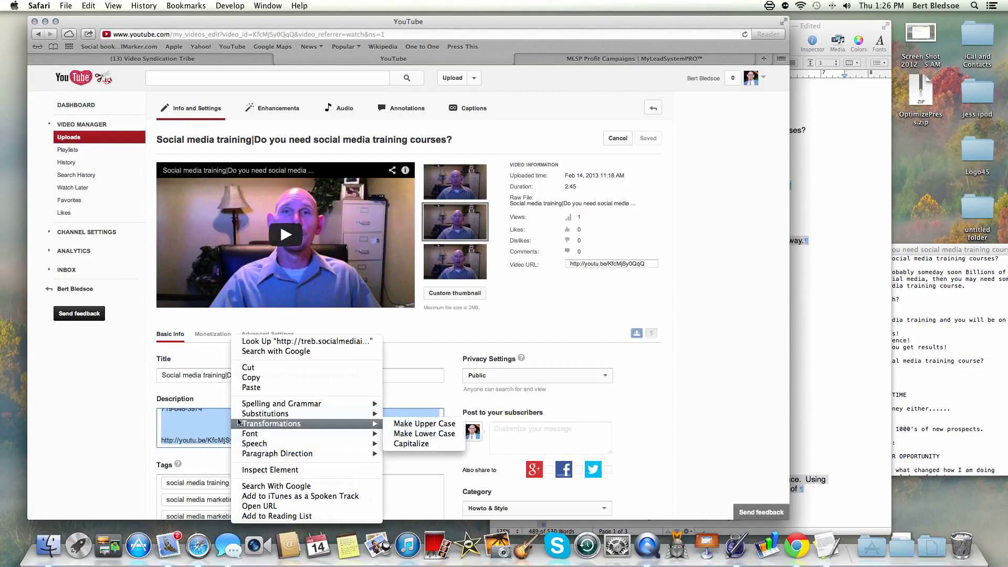
left_click(266, 388)
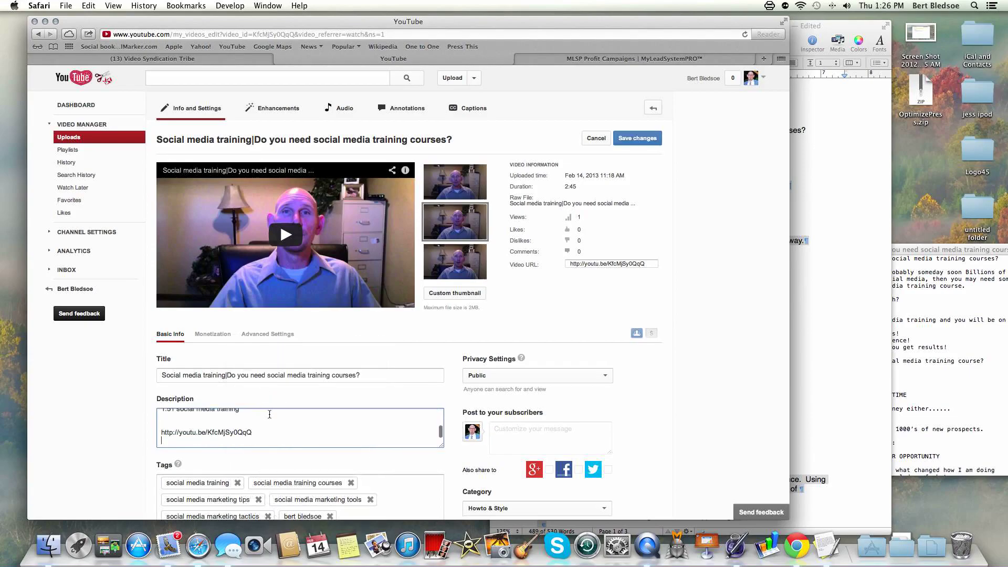
scroll(271, 415, "up", 5)
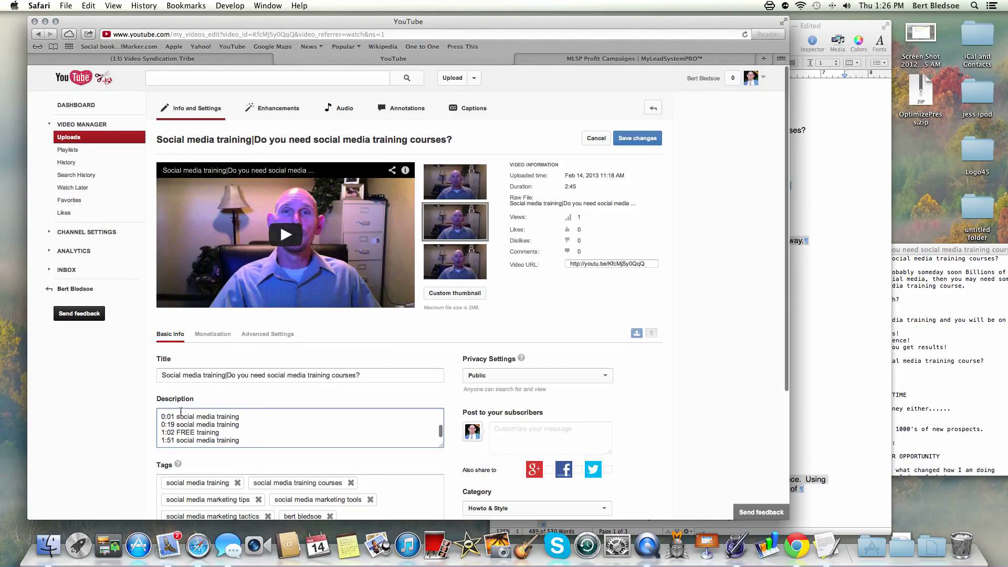
scroll(341, 429, "down", 10)
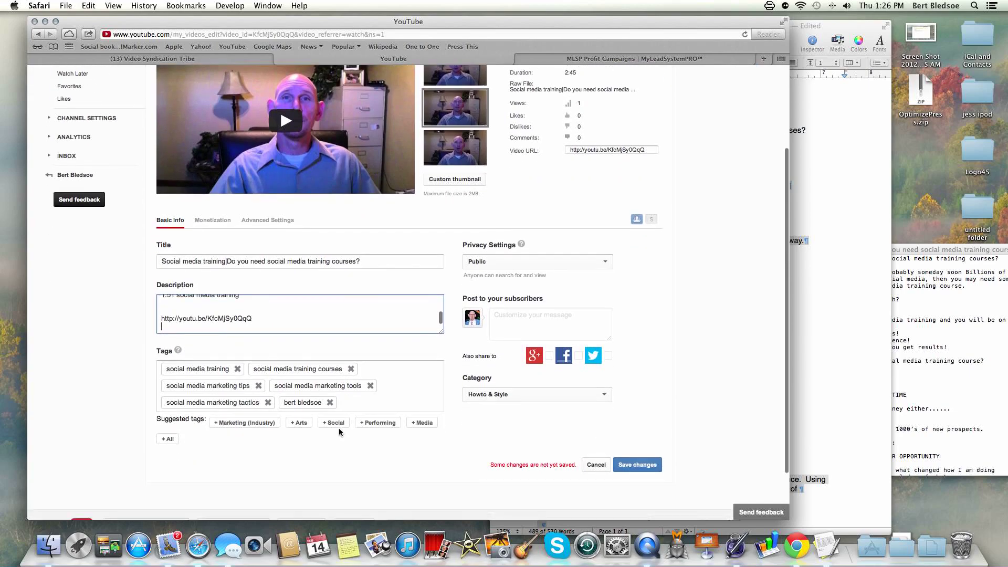
scroll(339, 427, "up", 8)
scroll(348, 419, "down", 5)
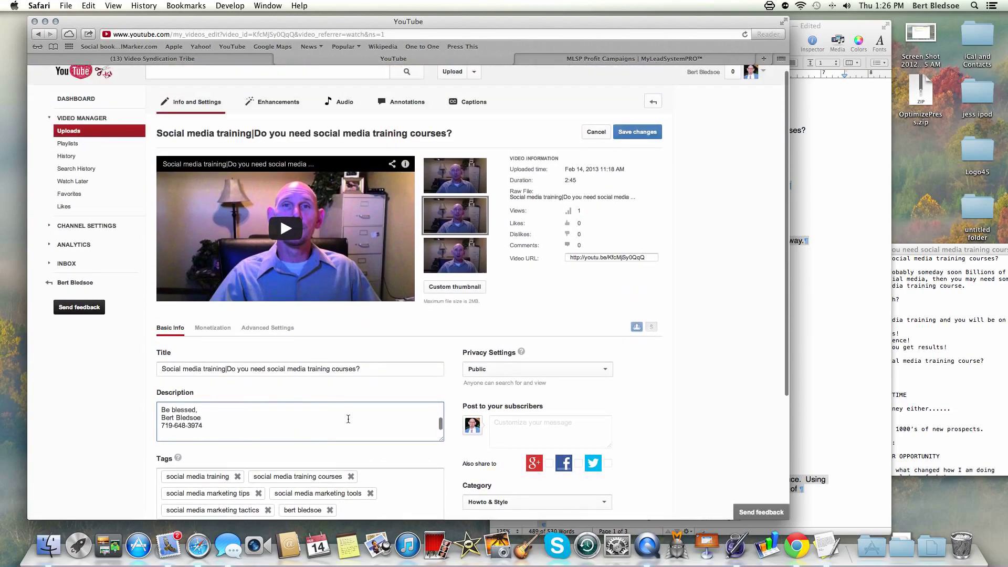
left_click(647, 135)
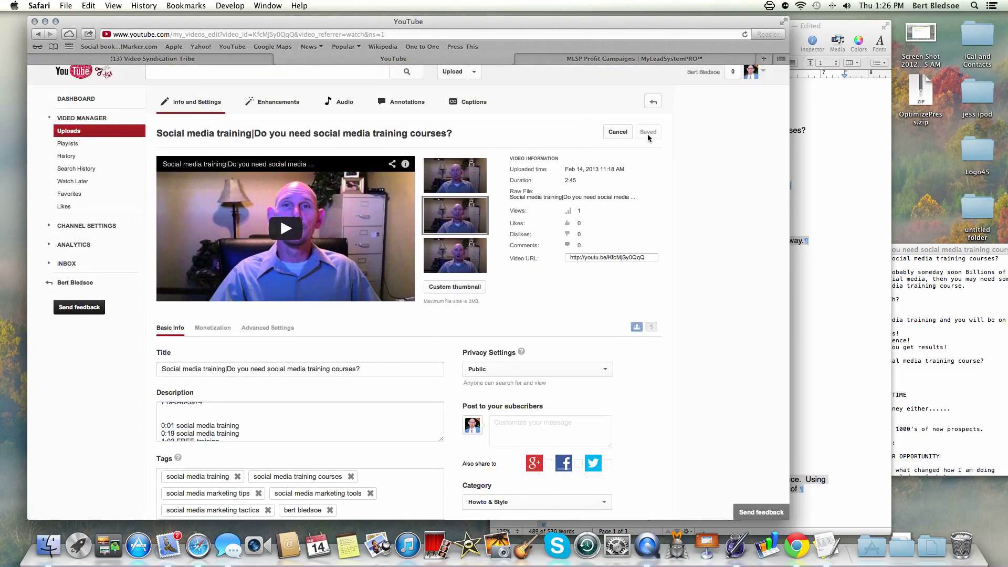
scroll(630, 147, "up", 1)
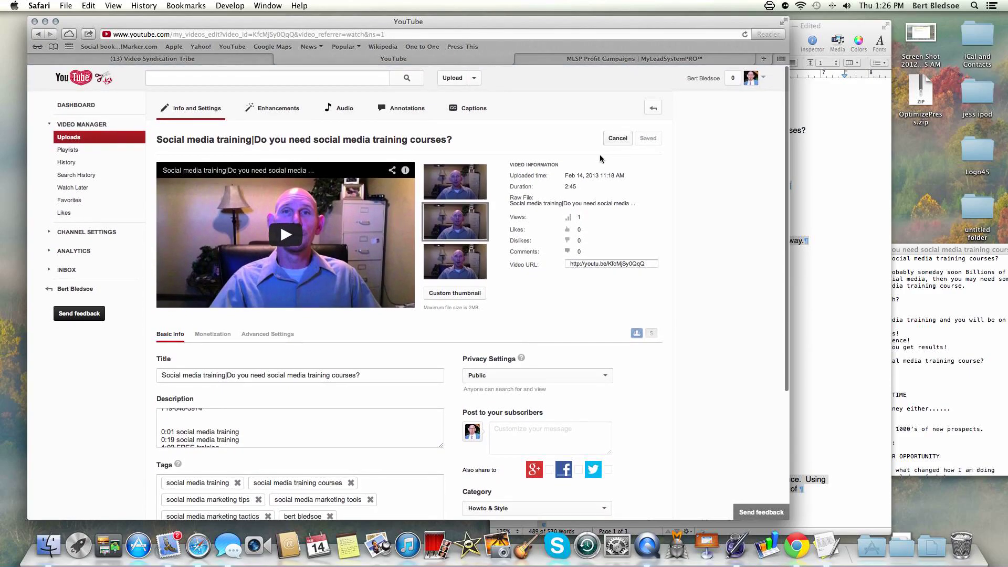